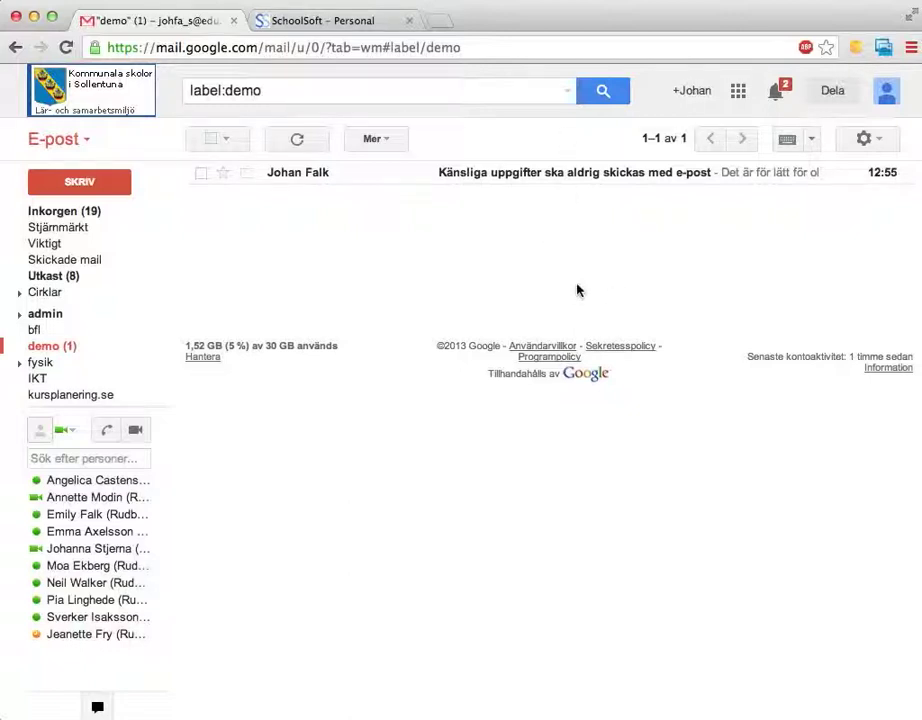
Open the Google apps grid menu from the top right of Gmail.
click(738, 91)
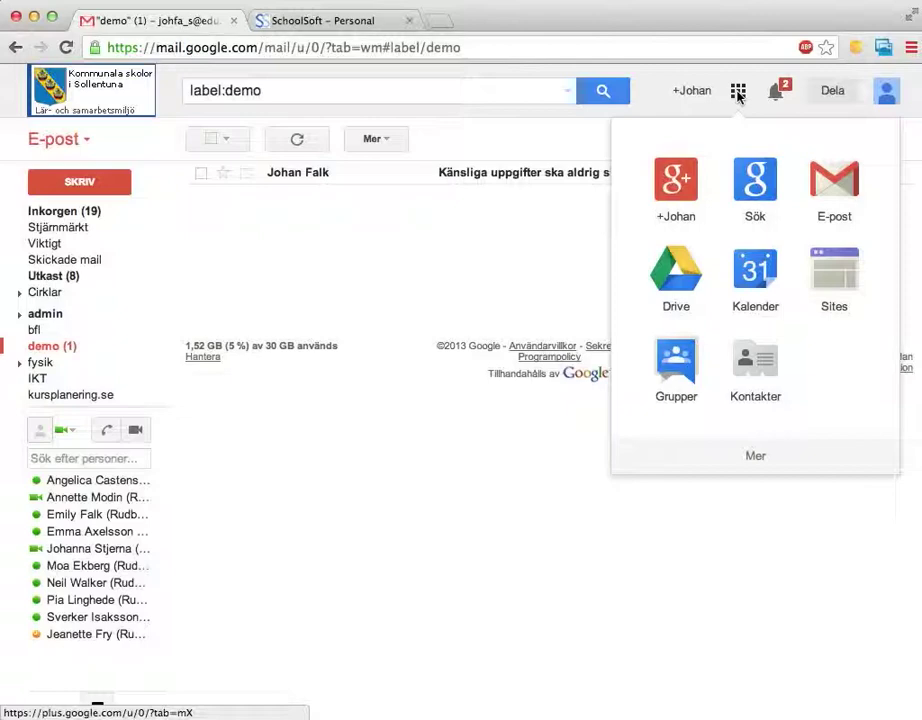
Go to Google Drive and create a new blank Kalkylark spreadsheet.
click(673, 284)
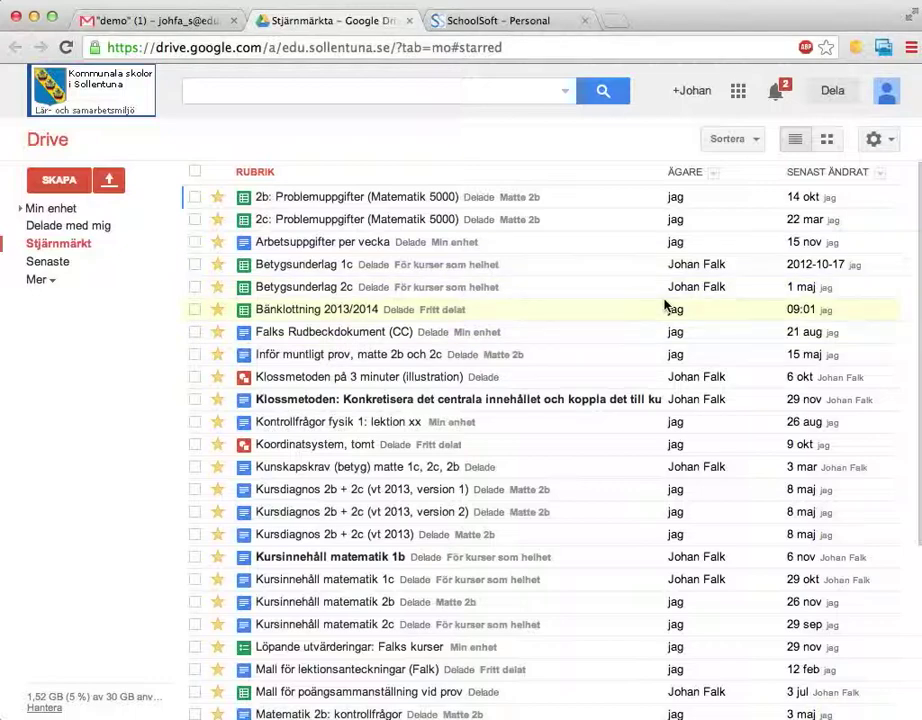
click(62, 188)
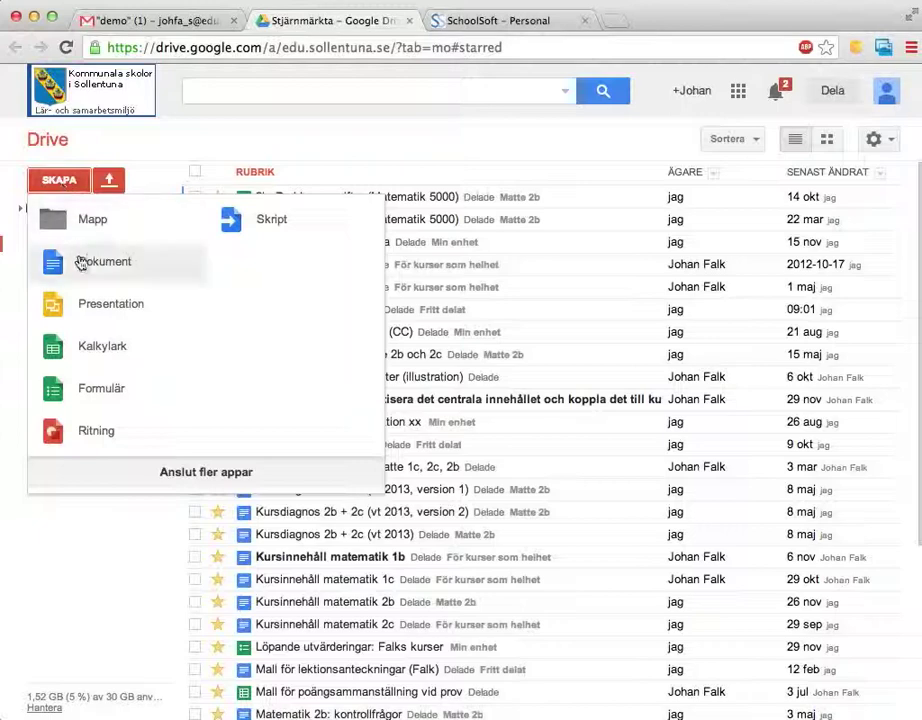
click(95, 346)
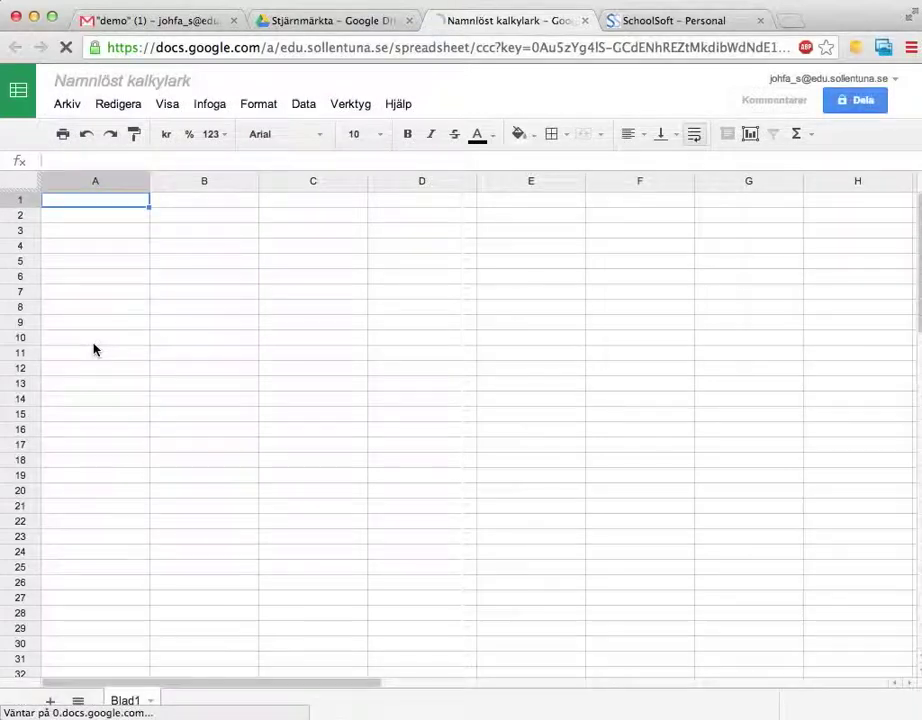
Rename 'Namnlöst kalkylark' to 'Mina elever 2013 (delete)'.
click(111, 82)
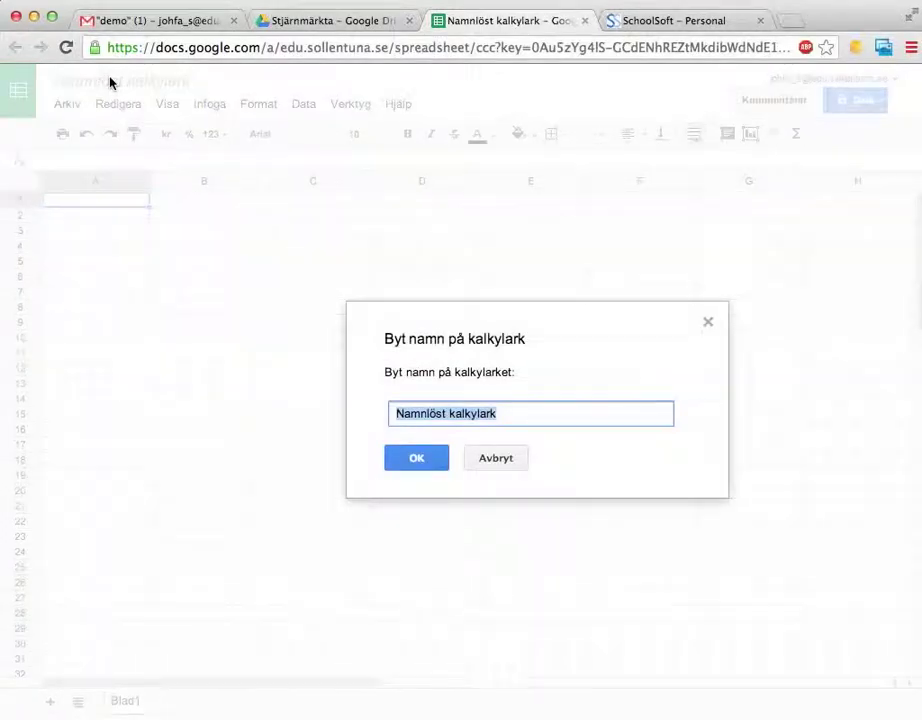
text(Mina el)
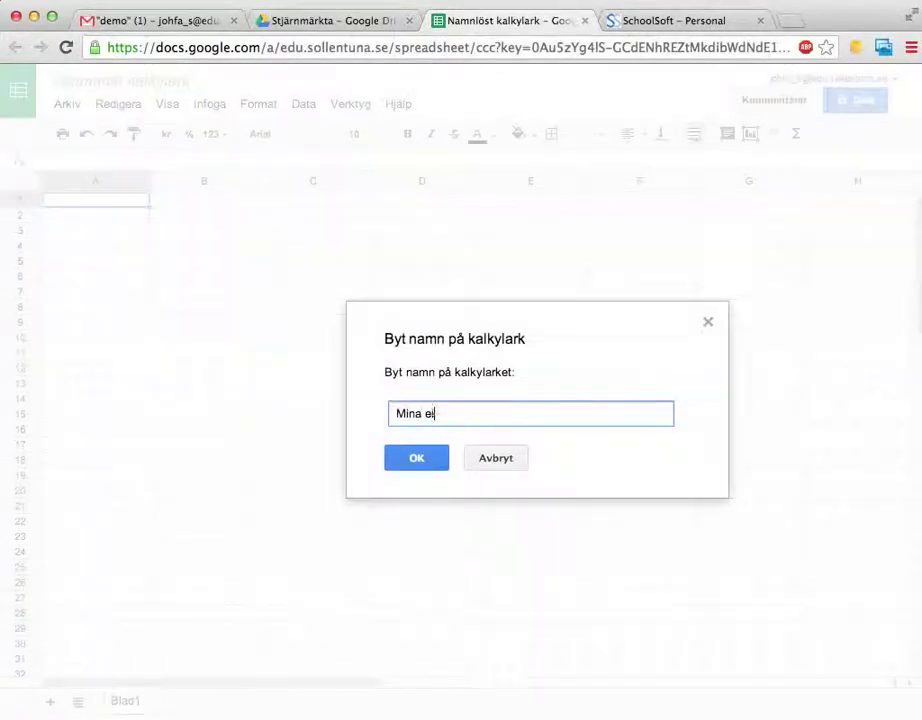
text(ever 2013 (dele)
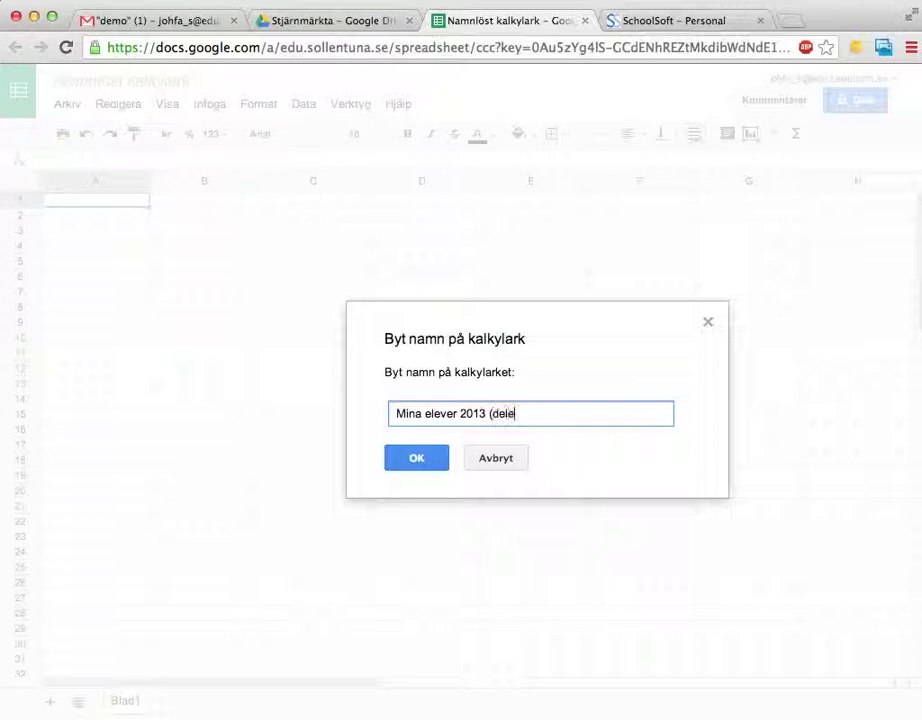
text(te))
key(Return)
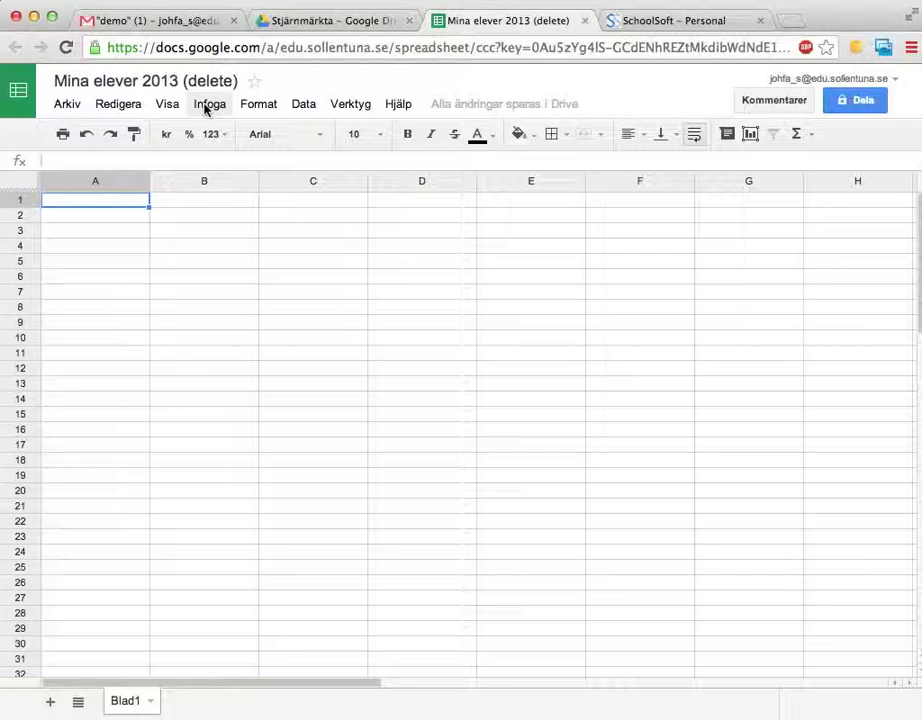
Find gClassFolders in the Infoga > Skript gallery and install it.
click(208, 107)
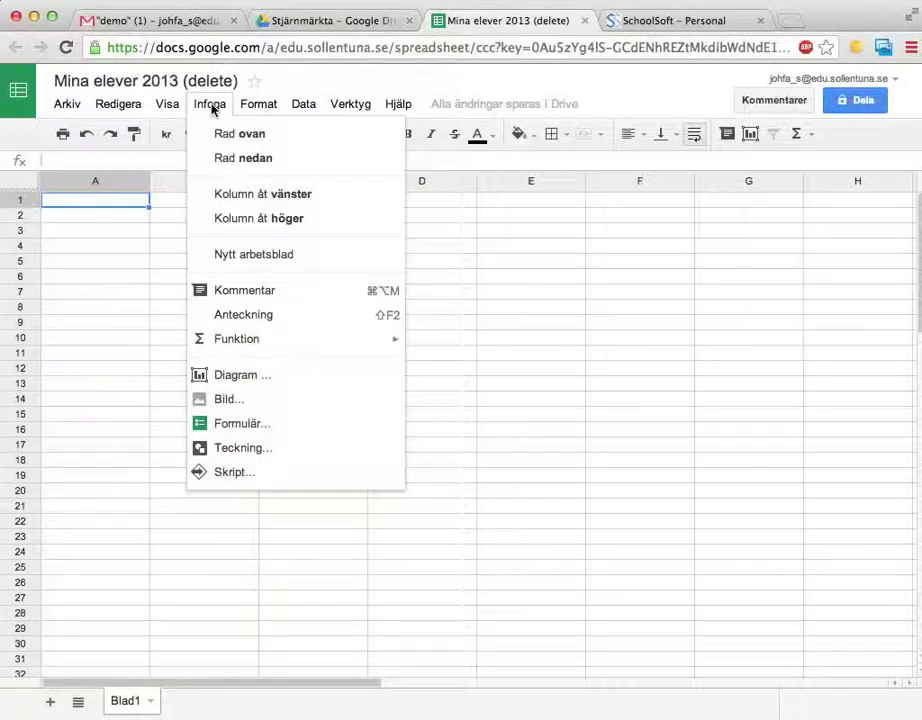
click(234, 475)
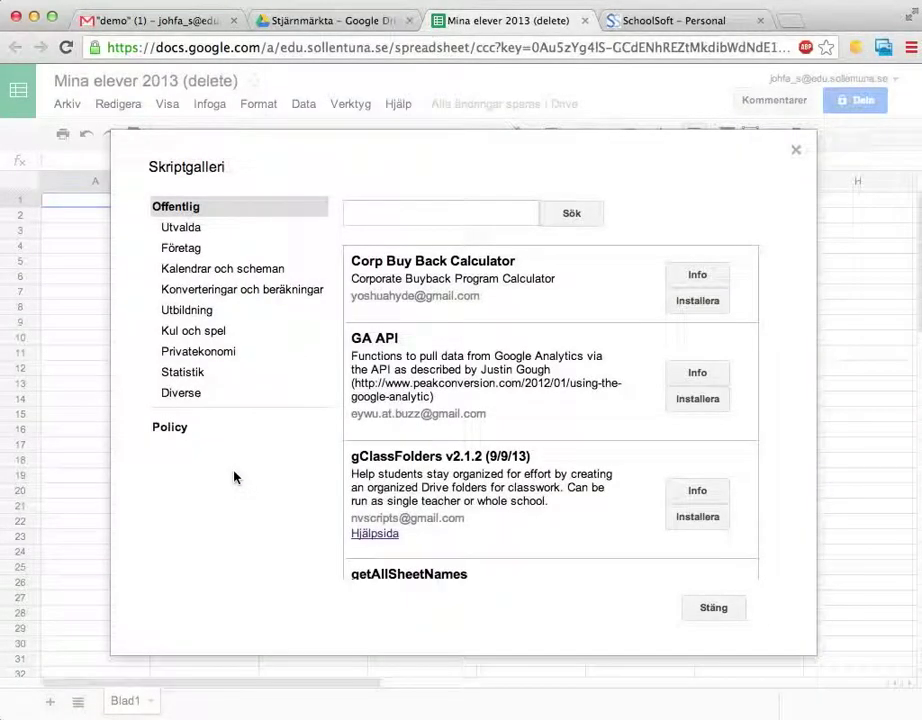
scroll(480, 383, down, 4)
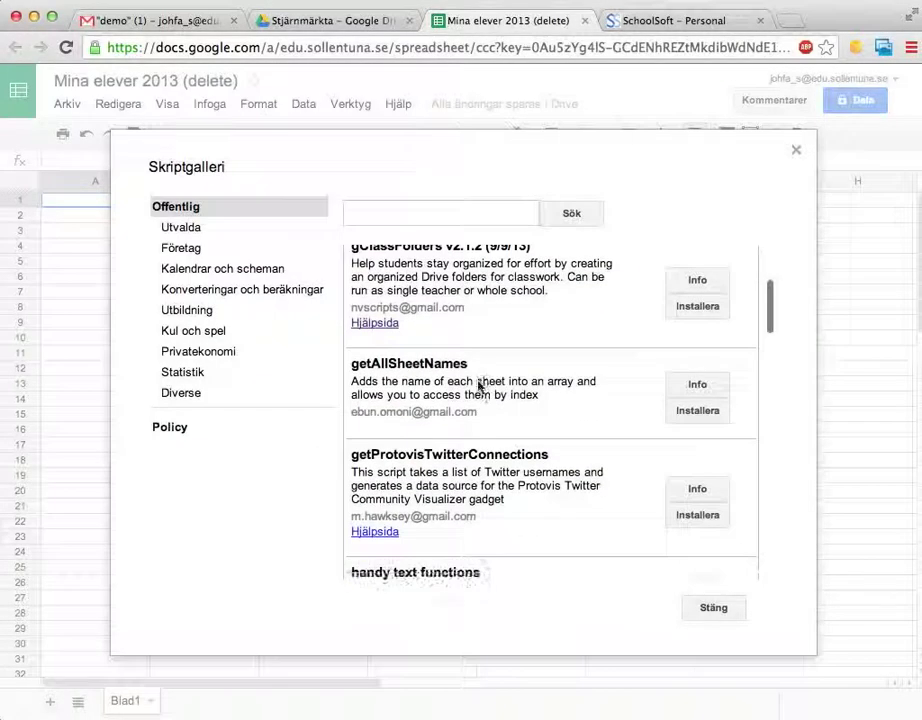
scroll(480, 383, up, 4)
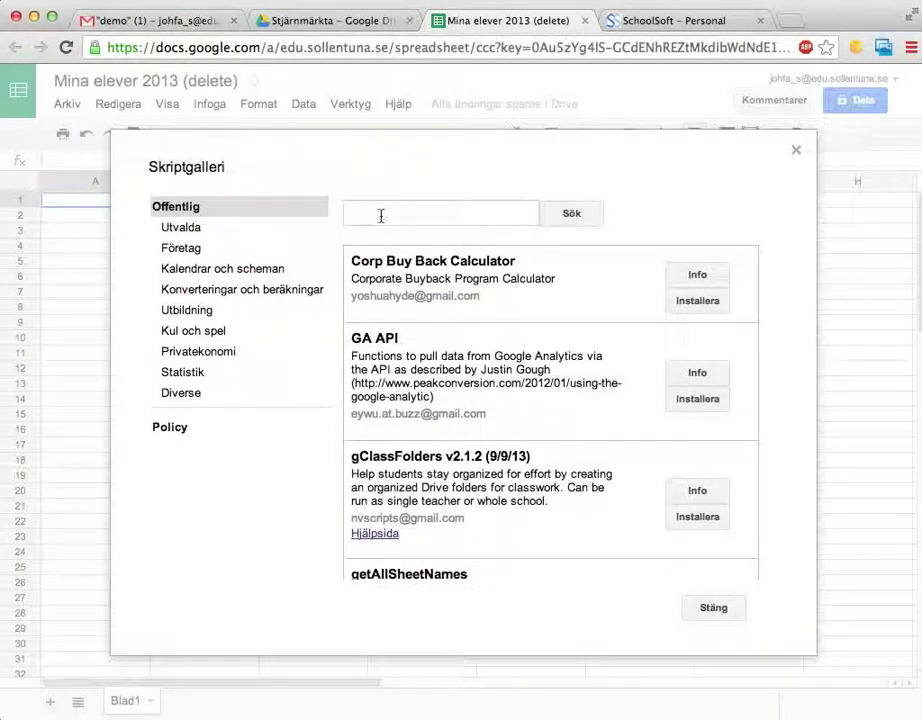
drag(356, 459, 446, 462)
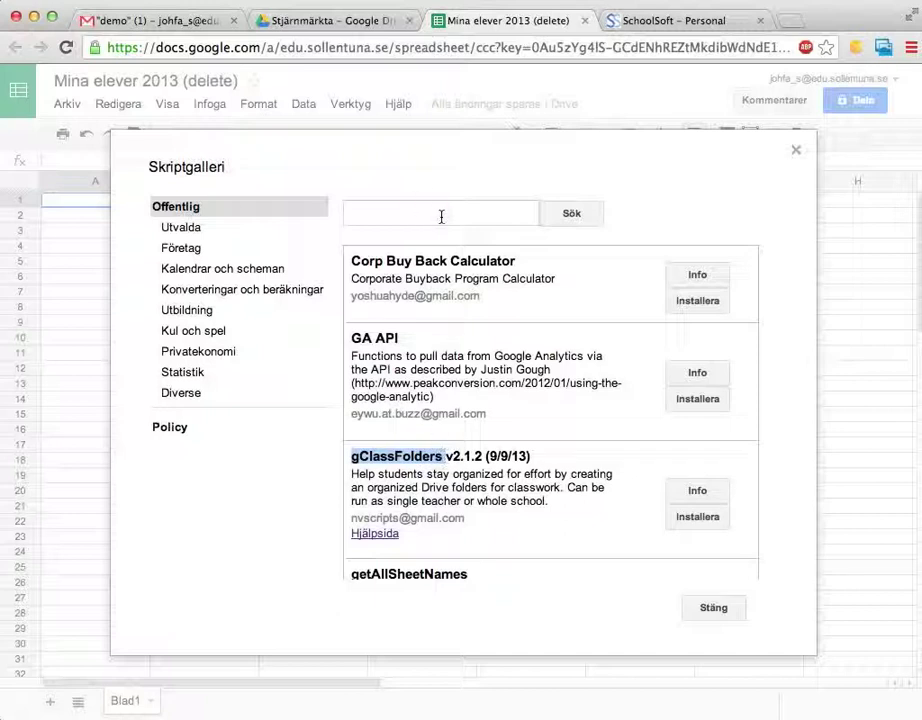
click(698, 517)
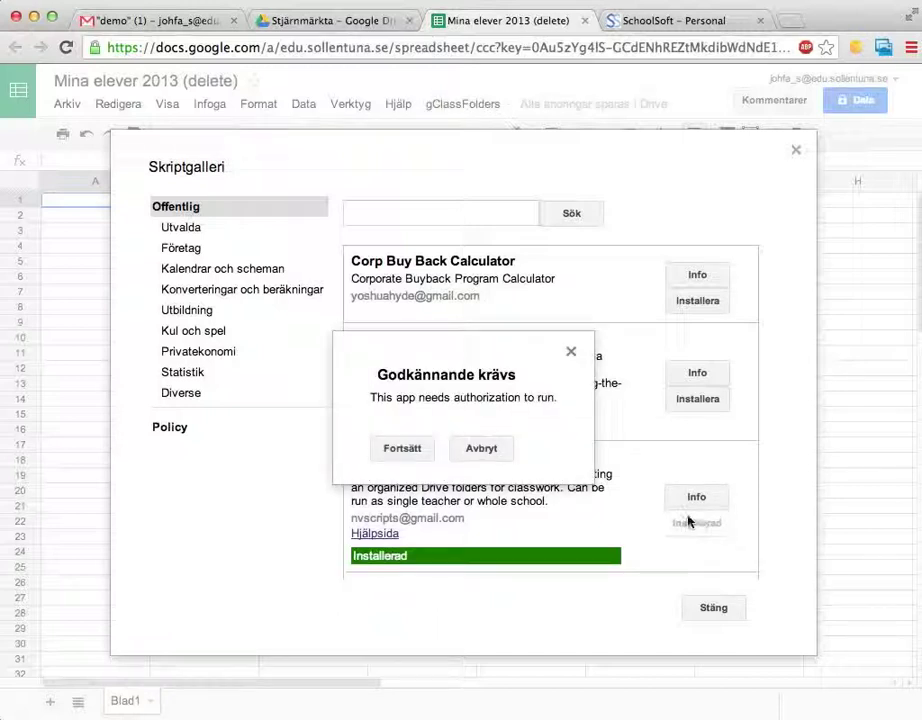
Continue to the gClassFolders authorization request and approve its permissions.
click(401, 450)
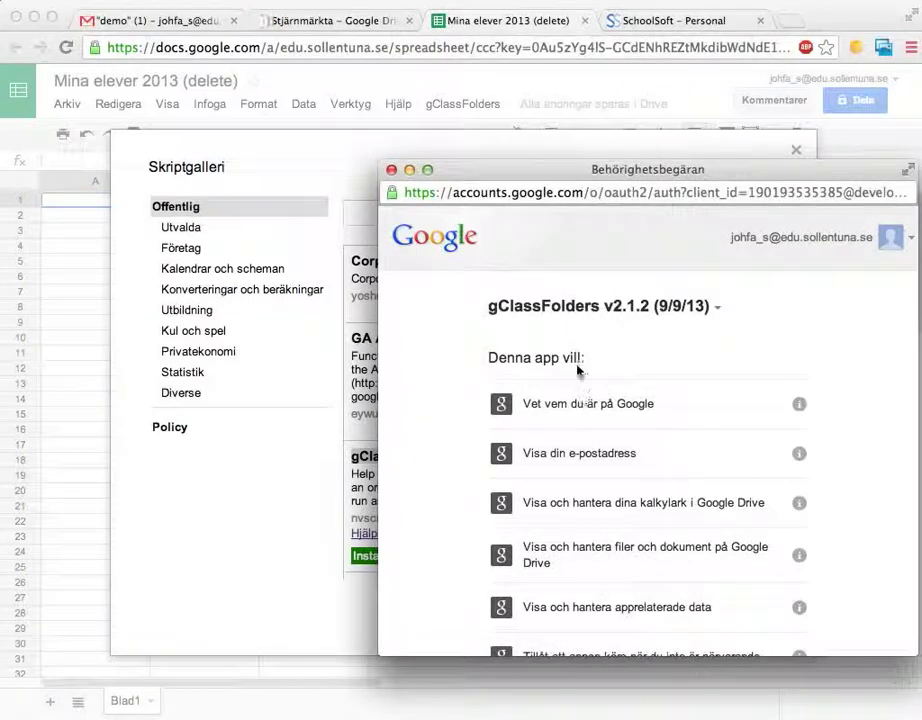
scroll(601, 335, down, 5)
scroll(601, 335, up, 5)
scroll(682, 463, down, 2)
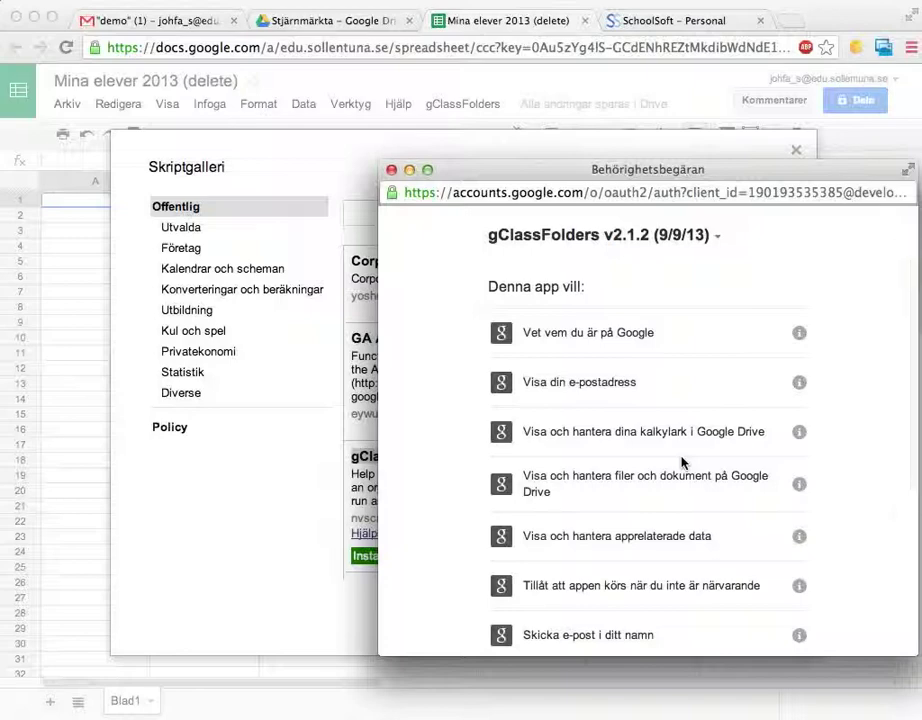
scroll(745, 508, down, 5)
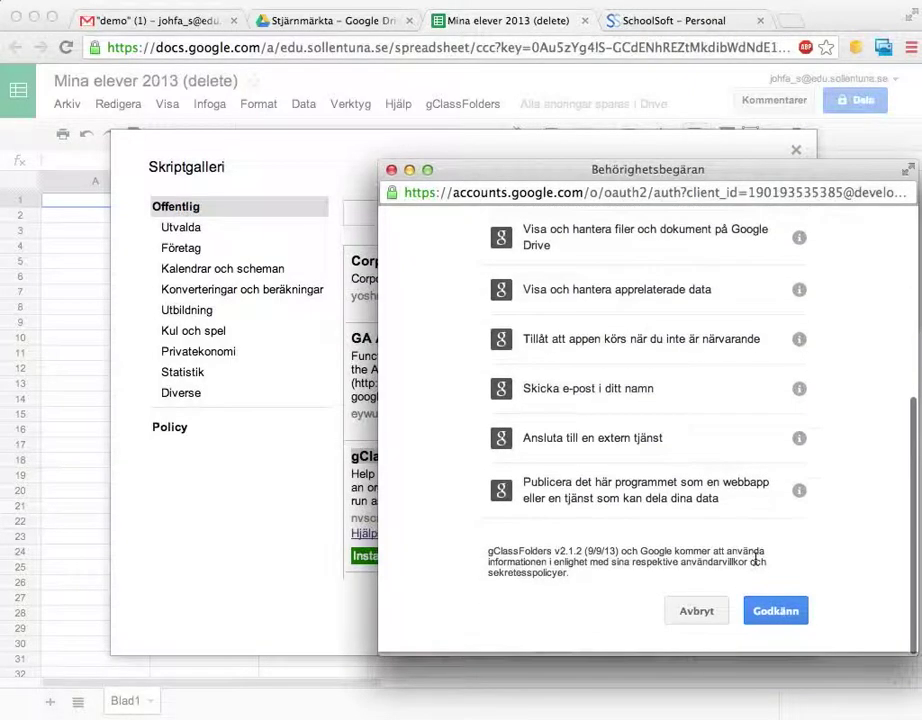
click(775, 618)
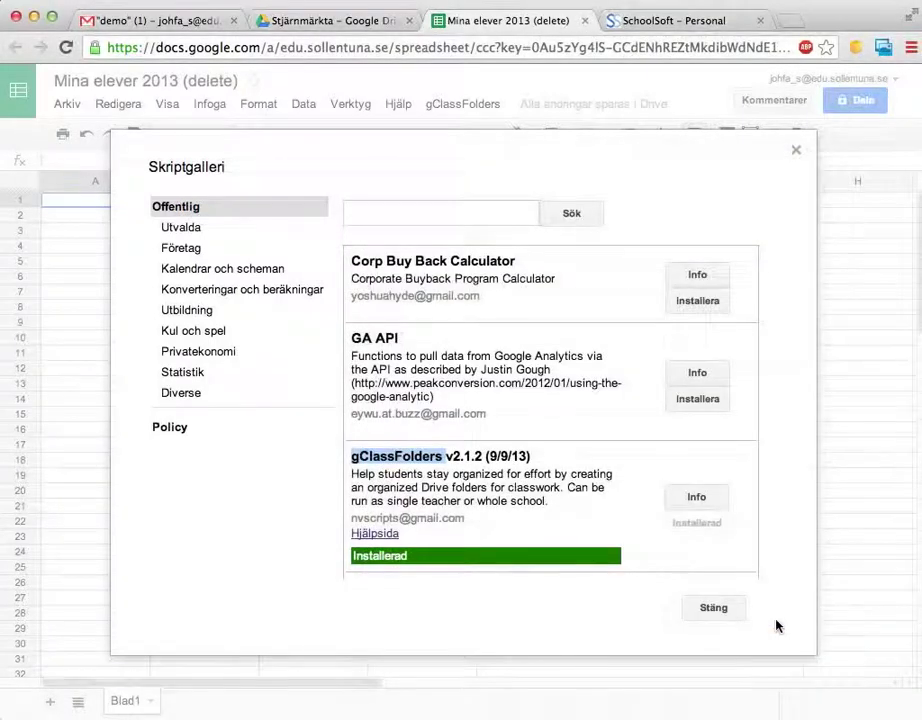
Close the script gallery and bring up gClassFolders > Initial settings.
click(723, 618)
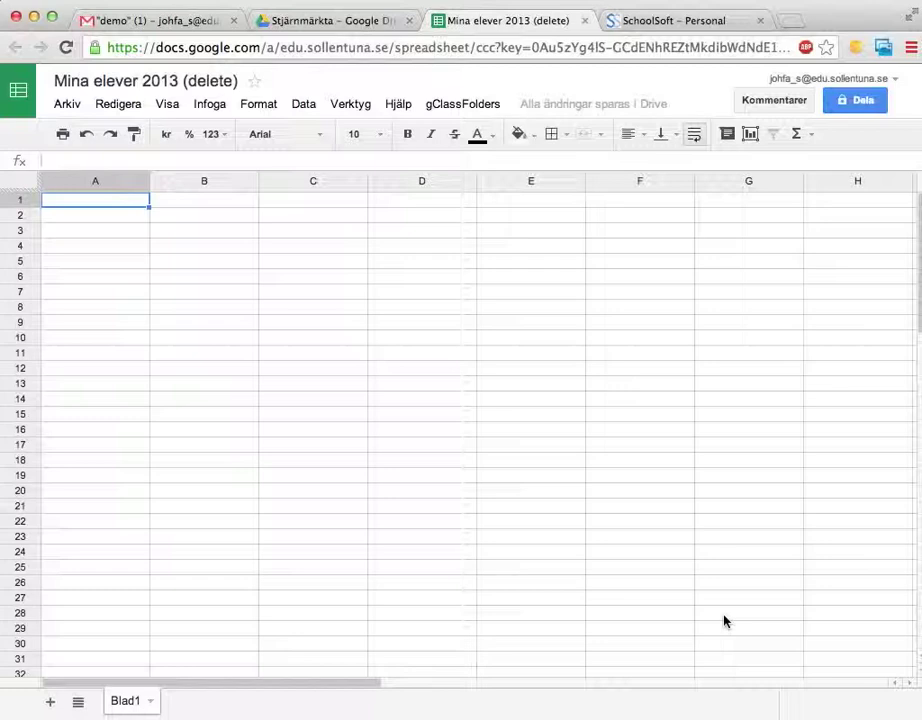
click(440, 106)
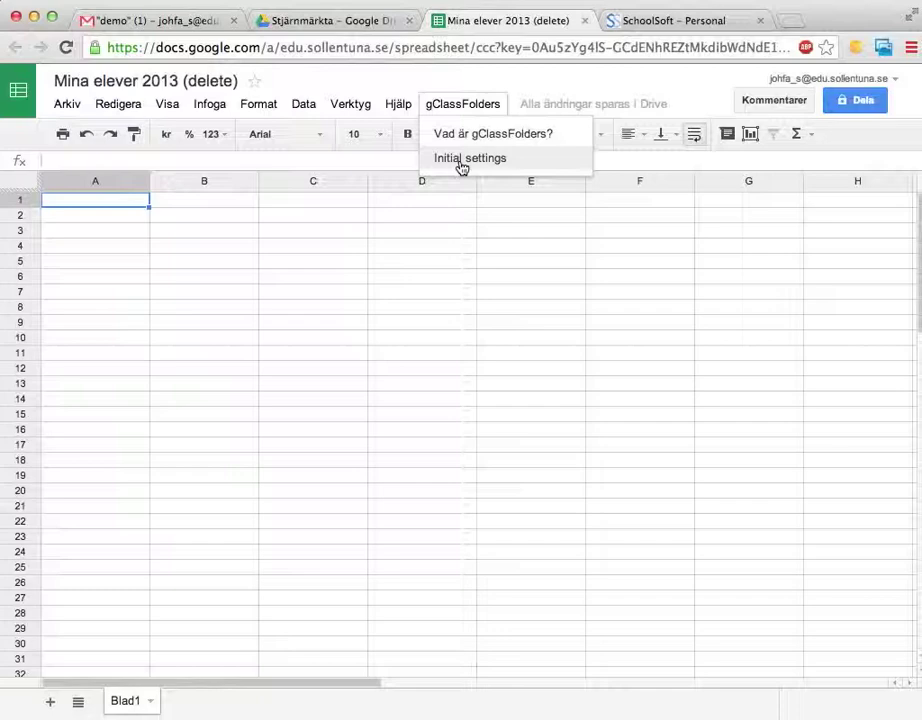
click(462, 166)
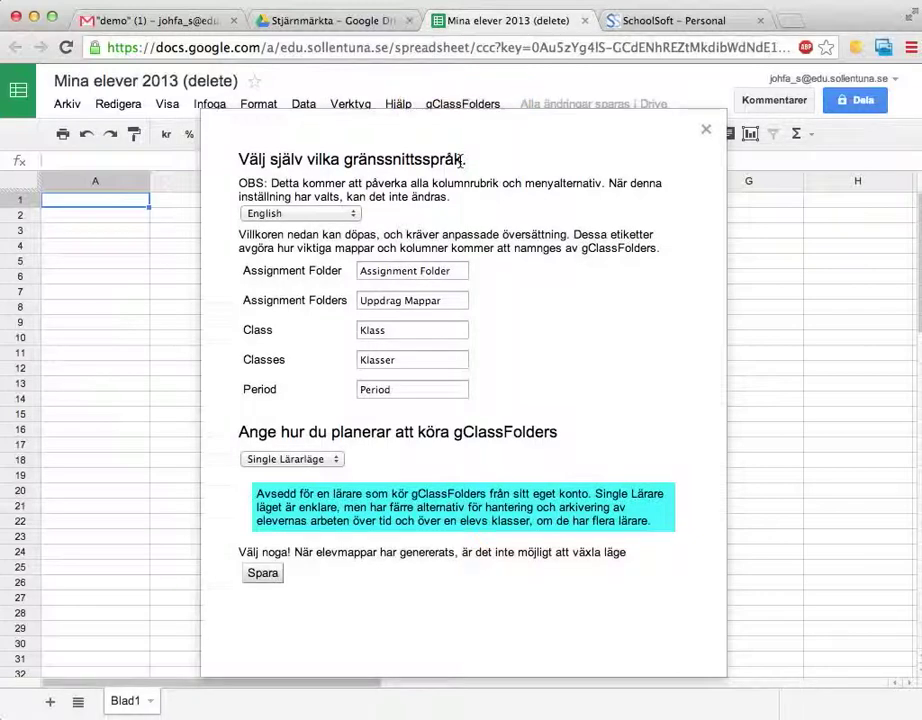
Keep English as the gClassFolders interface language.
drag(238, 160, 508, 161)
click(508, 160)
click(262, 213)
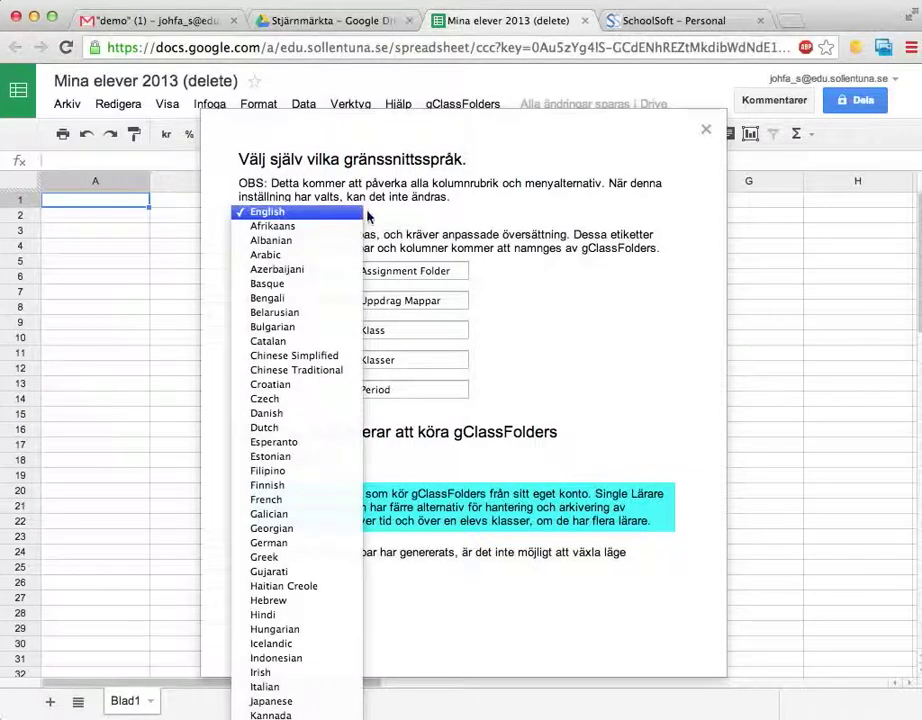
click(371, 218)
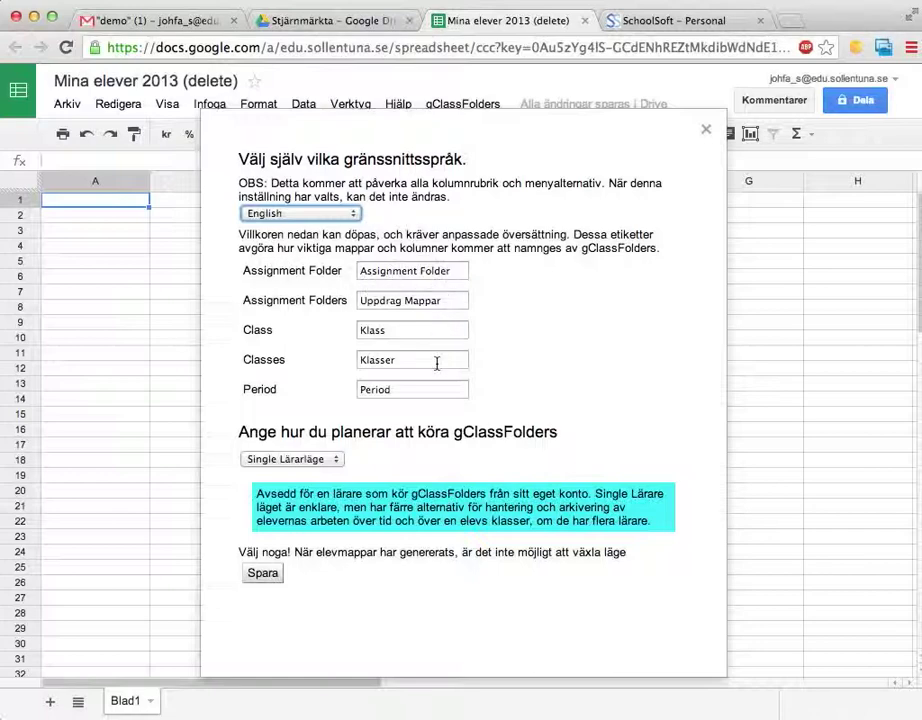
Set the folder labels to 'Mapp för inlämningsuppgift' and 'Mappar för inlämningsuppgifter'.
drag(459, 271, 354, 270)
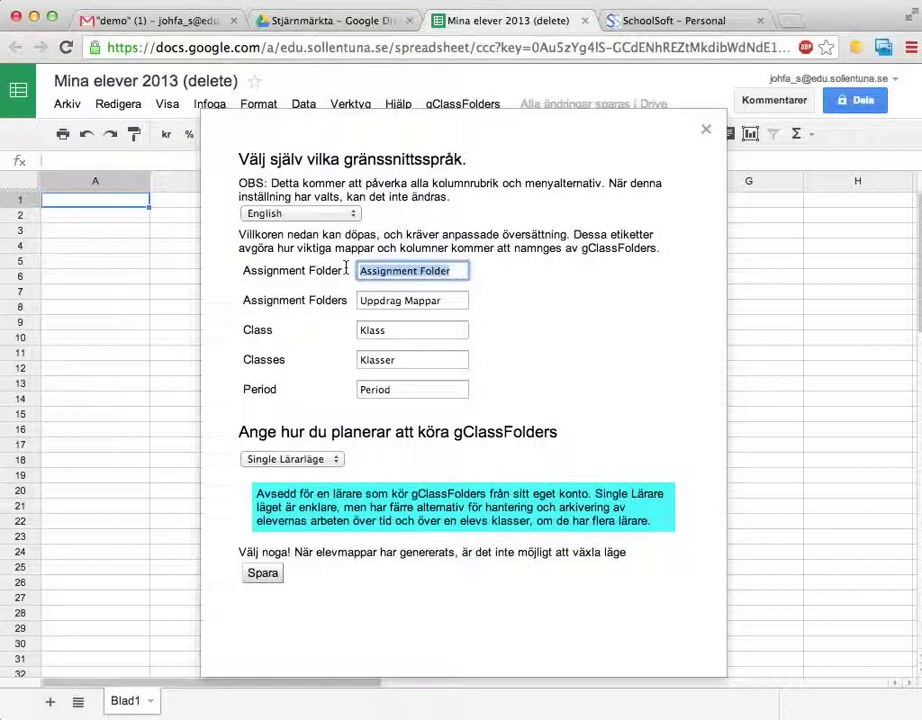
text(Ma)
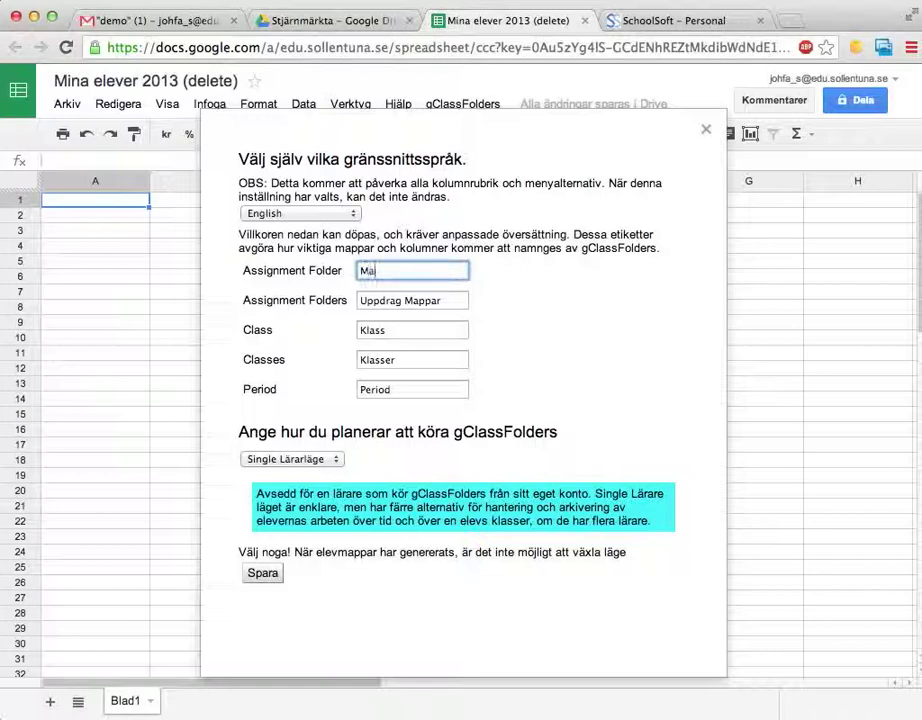
text(pp för inlämningsupp)
text(gift)
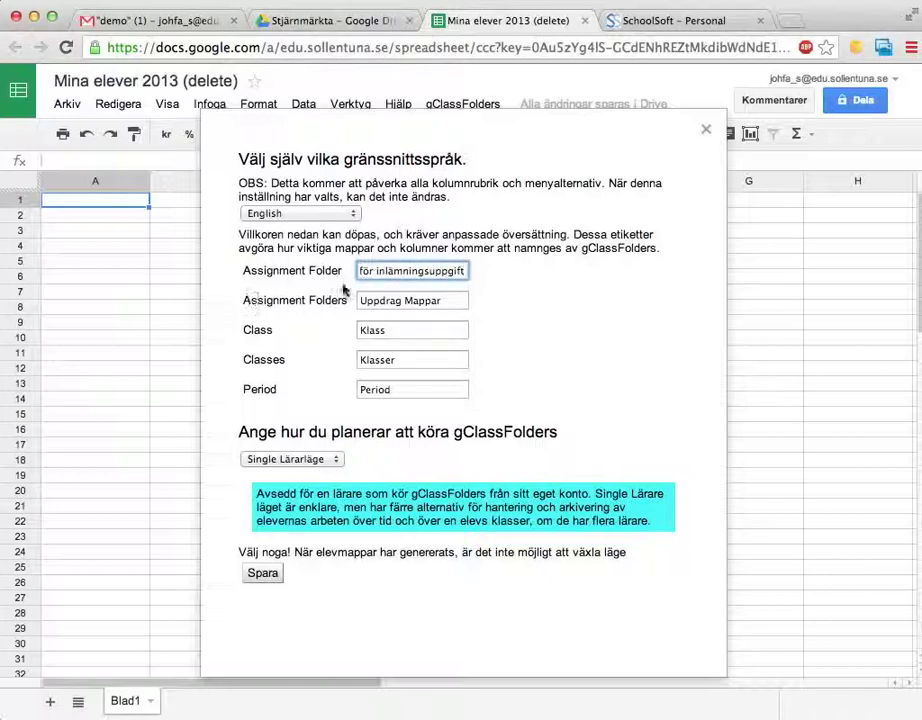
triple_click(375, 271)
key(super+c)
click(457, 300)
triple_click(457, 300)
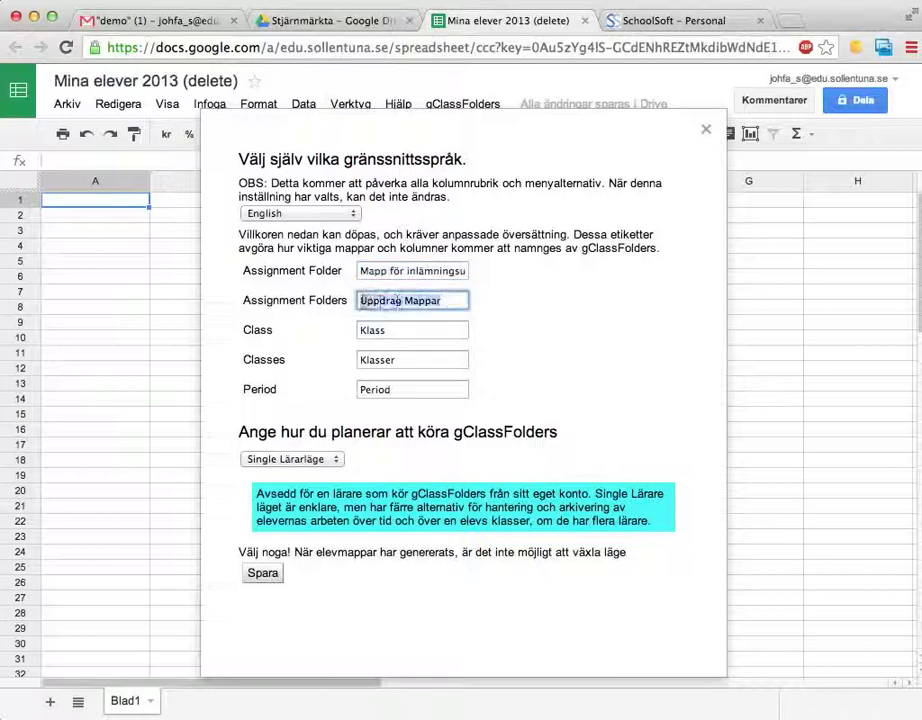
key(super+v)
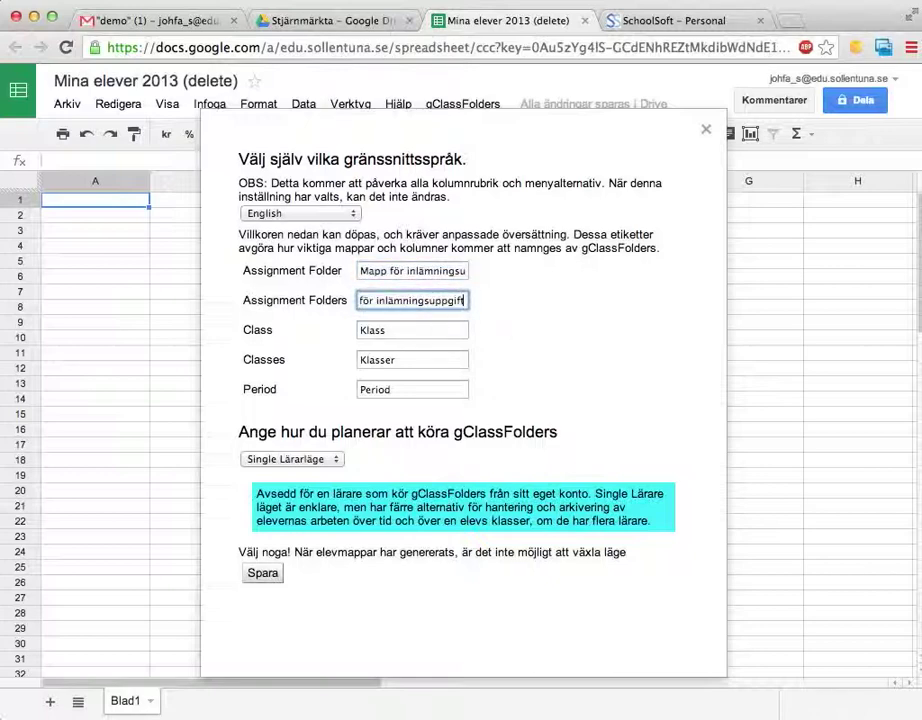
key(Home)
key(Right)
key(Right)
key(Right)
key(Right)
text(ar)
key(End)
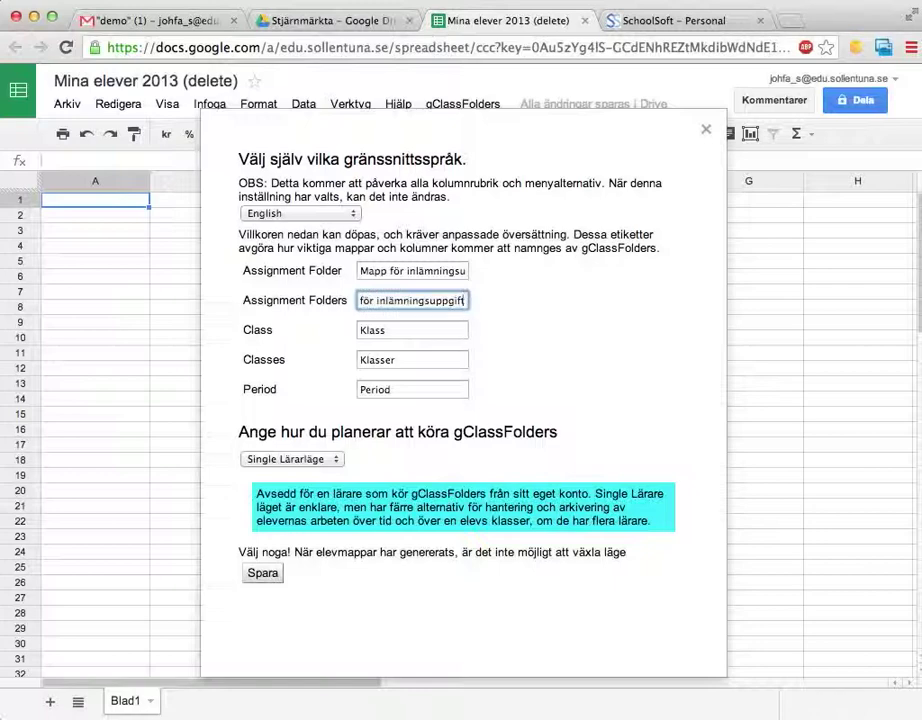
text(er)
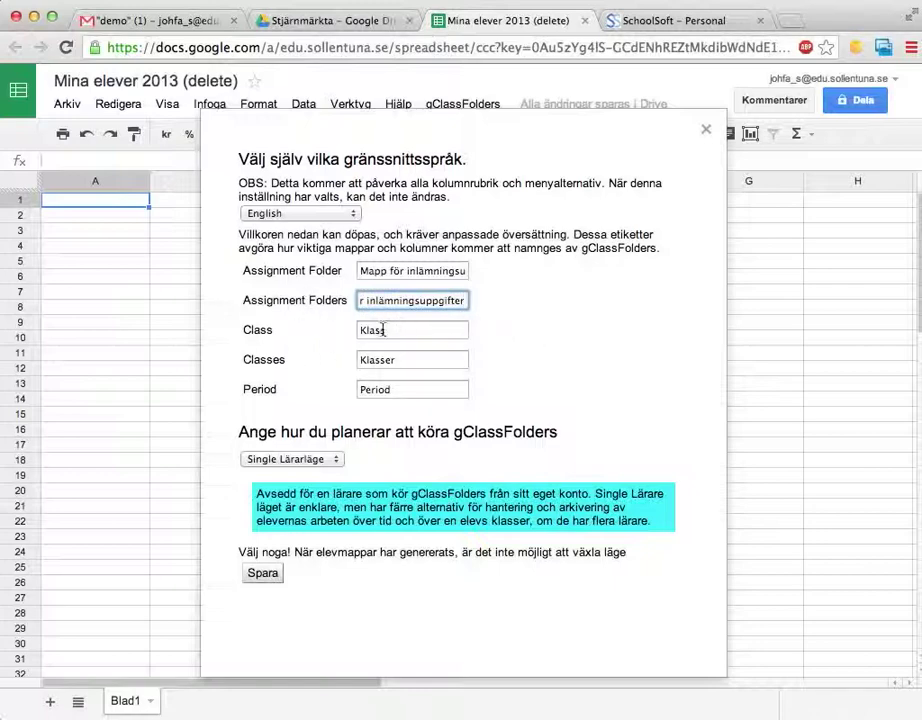
Set the class labels to Grupp and Grupper, keep single-teacher mode, and save.
drag(383, 330, 313, 331)
text(Grupp)
key(Tab)
text(Grupper)
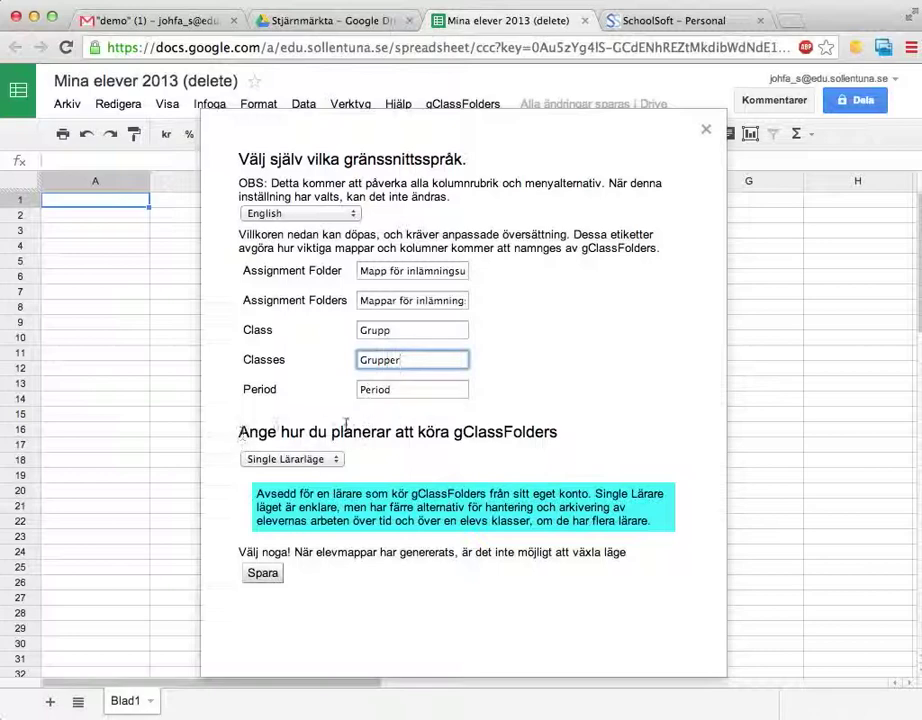
click(339, 459)
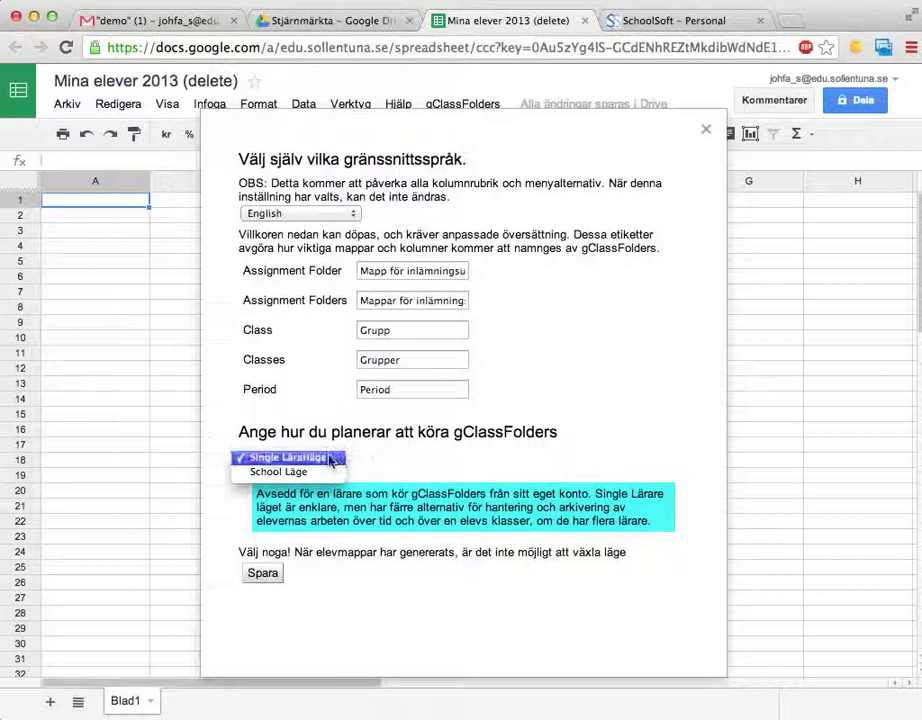
click(330, 459)
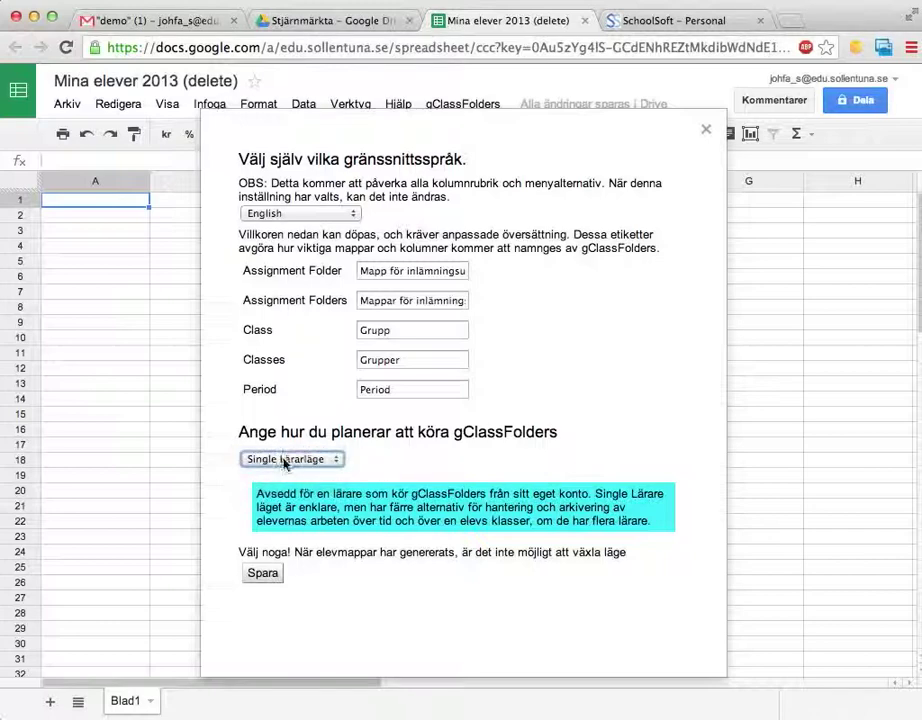
click(261, 575)
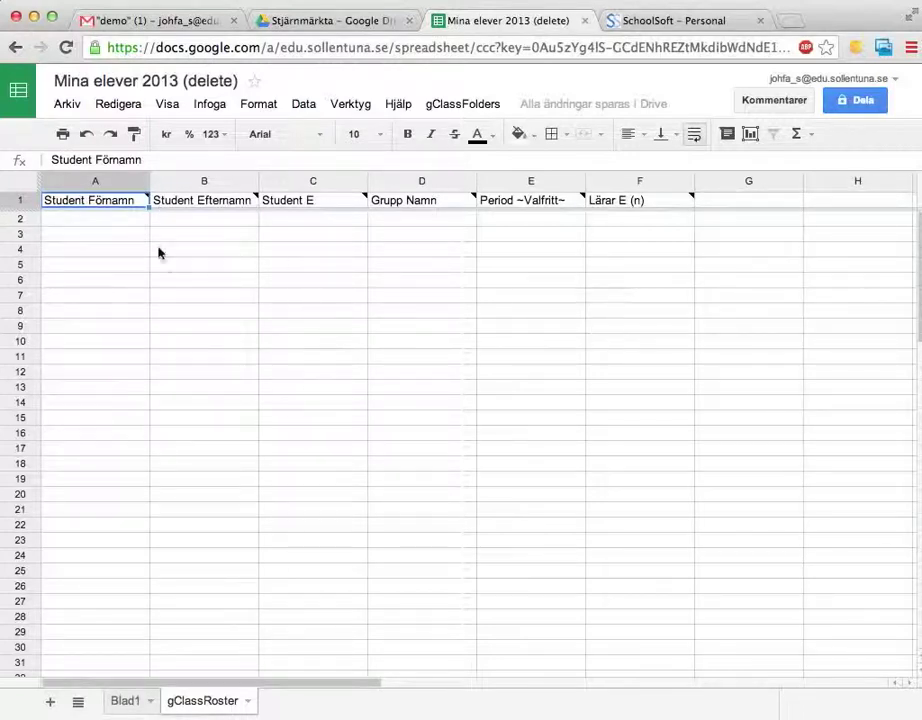
Step across the gClassRoster headers from Student Efternamn to Lärar E (n).
key(Right)
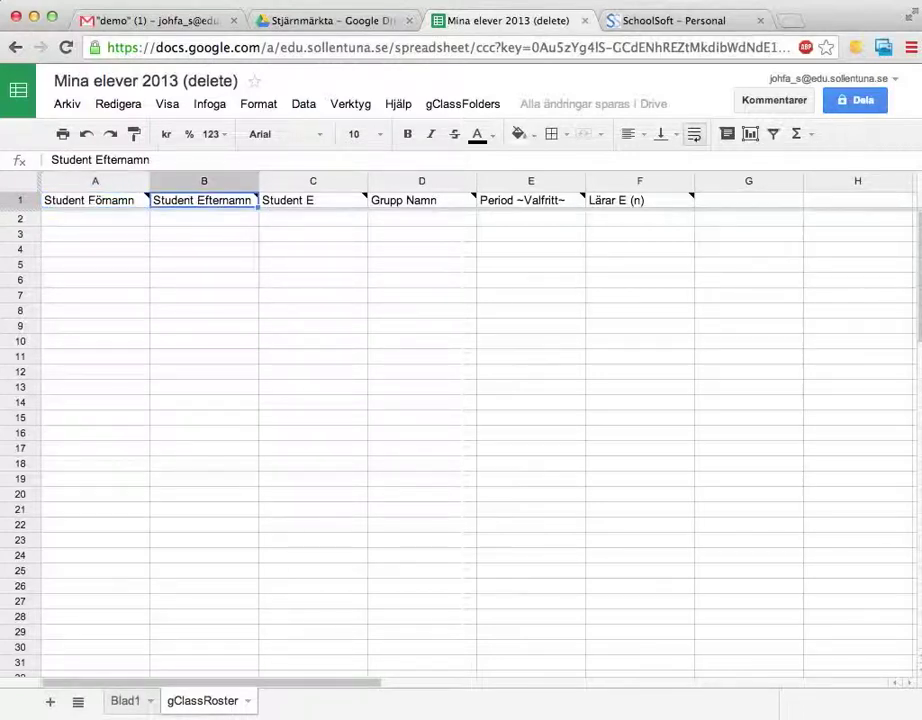
key(Right)
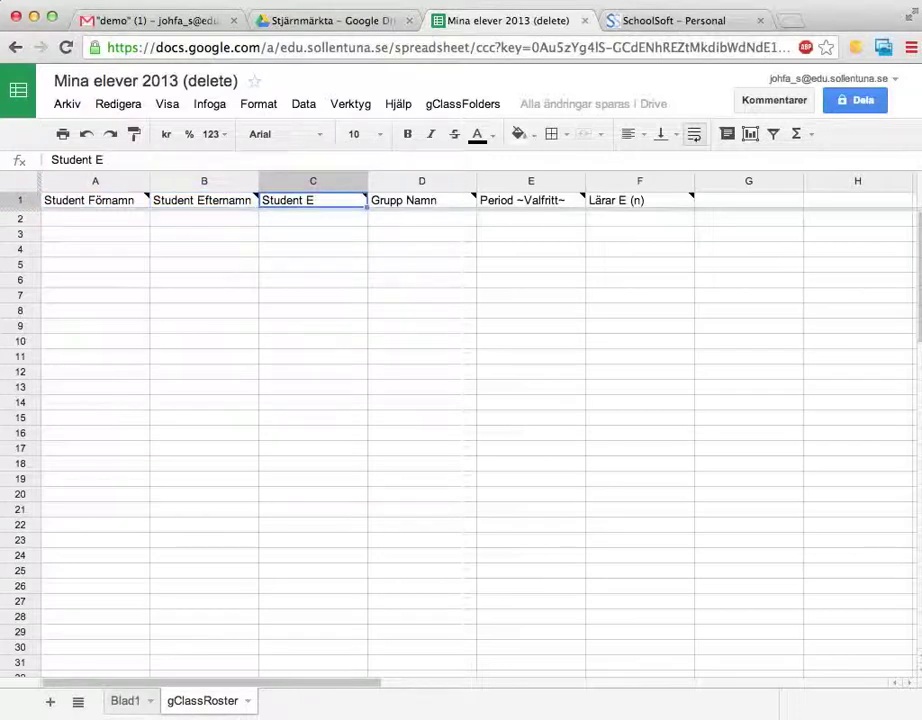
key(Right)
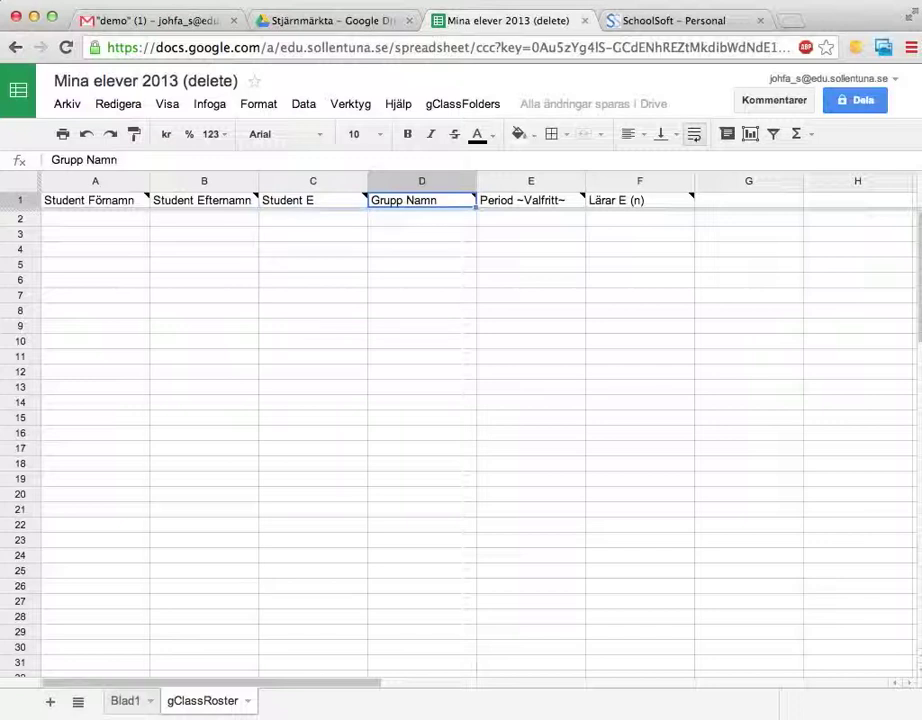
key(Right)
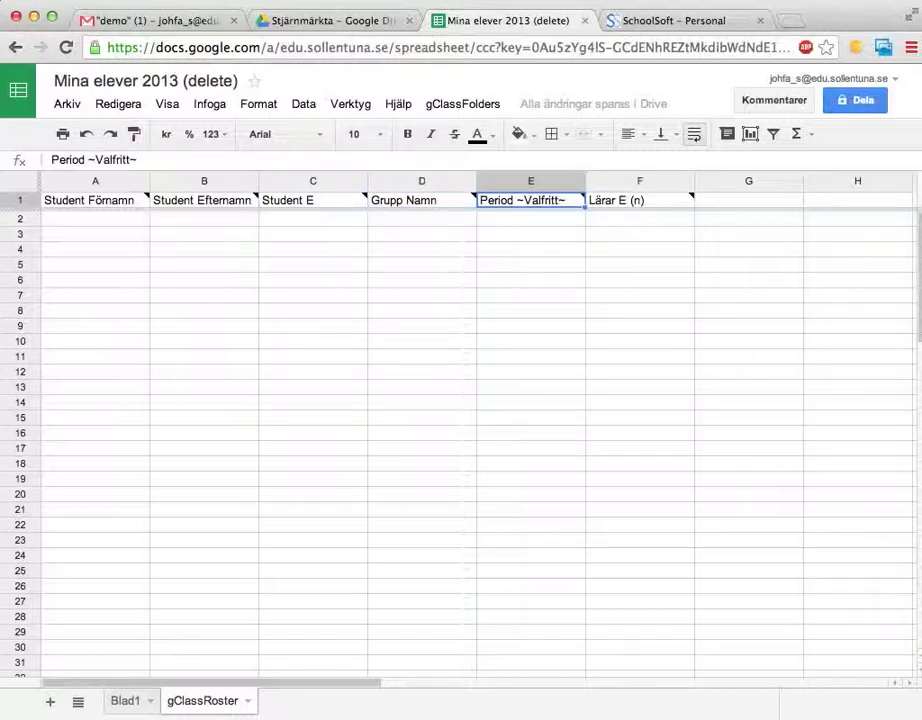
key(Right)
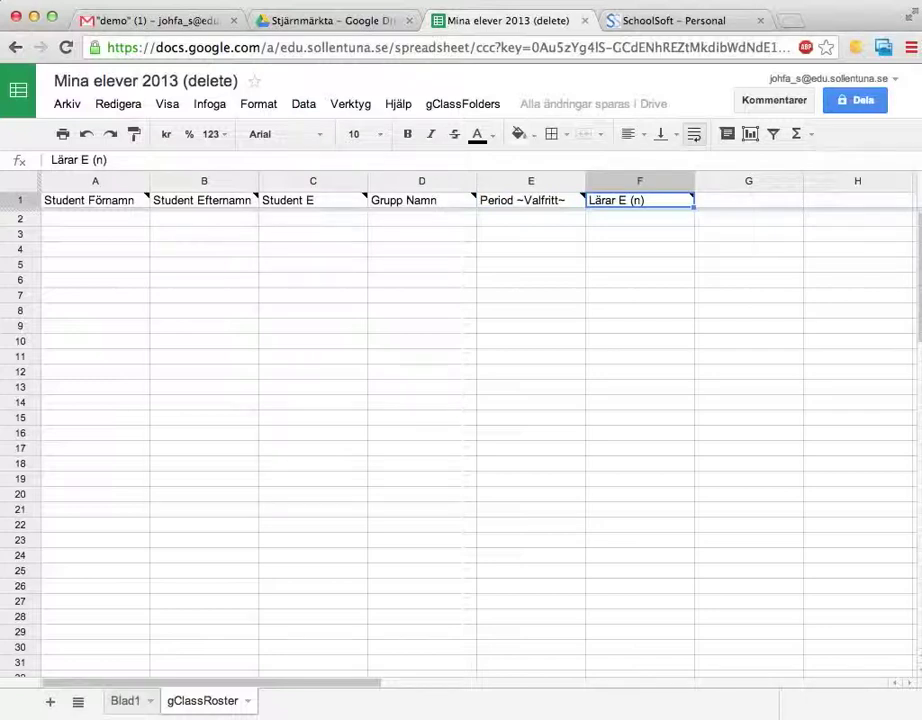
Enter the first sample student, Elev ett, with a surname in A2:B2.
click(98, 222)
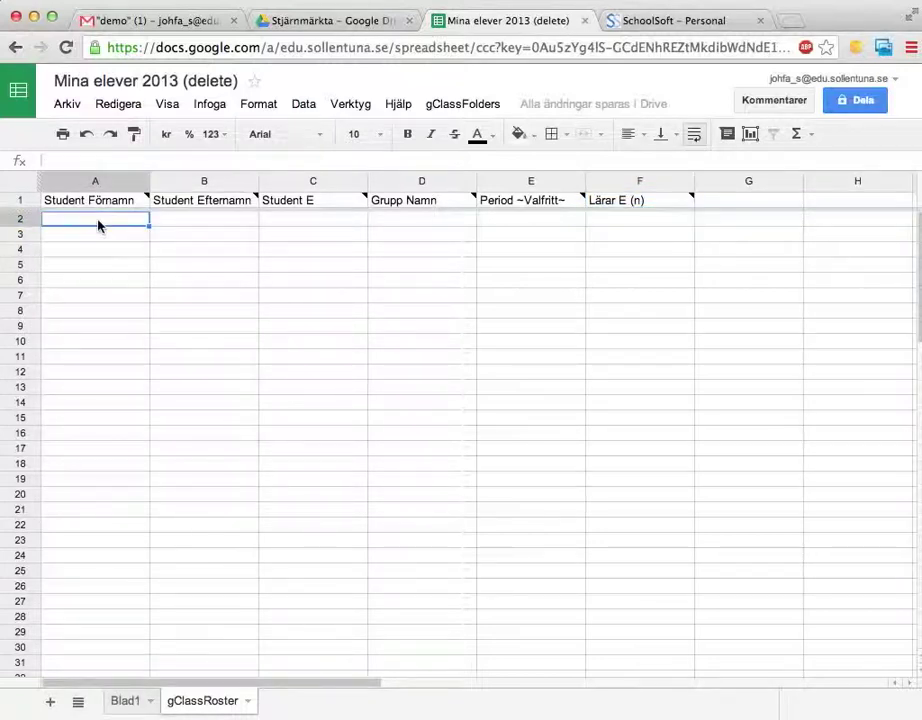
text(Elev)
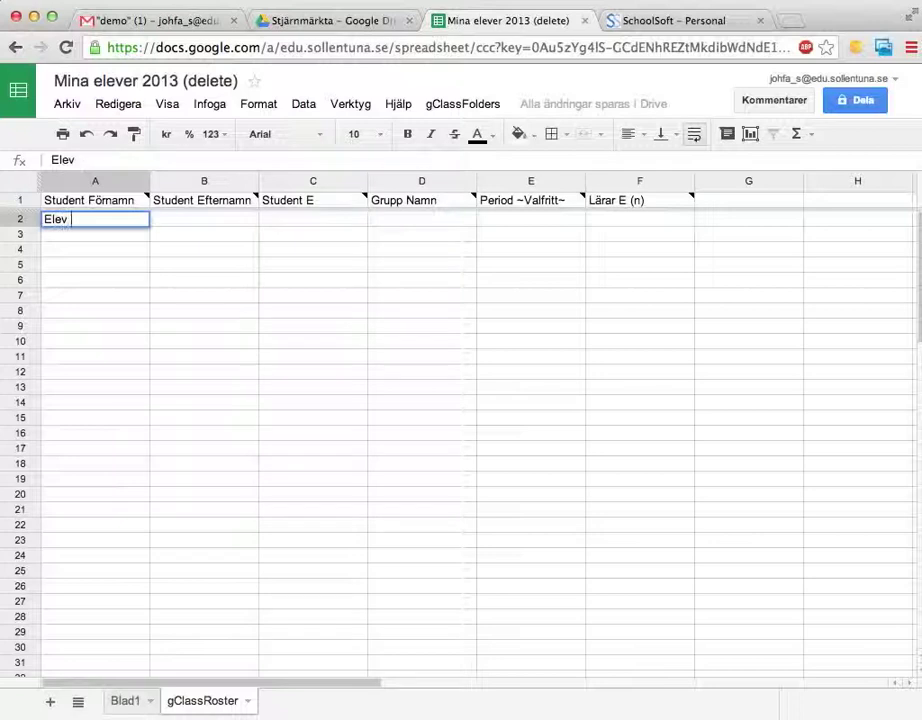
text( ett)
key(Tab)
text(SVen)
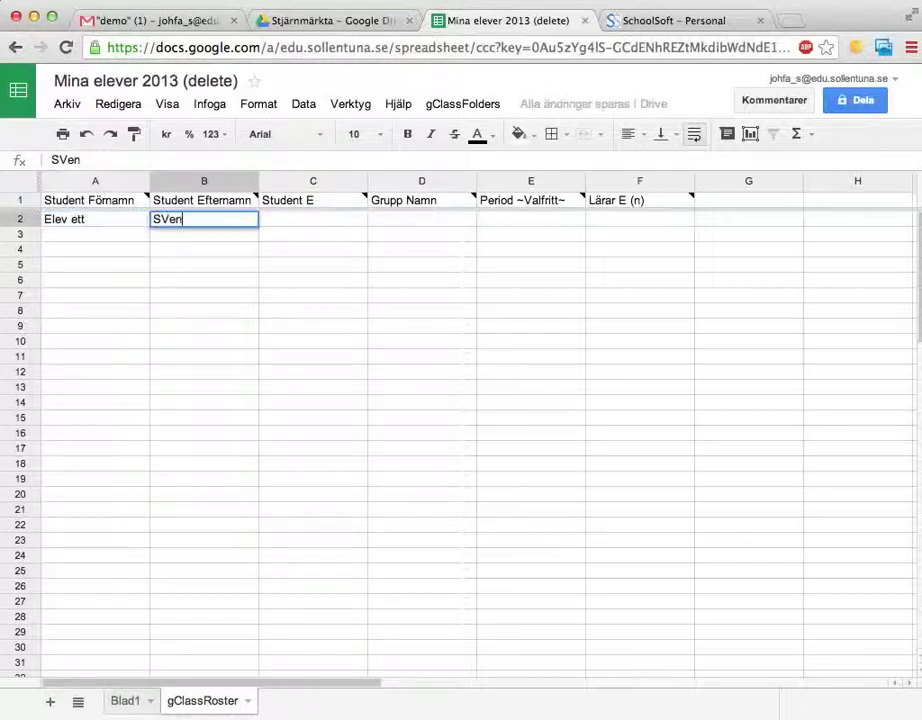
key(BackSpace)
key(BackSpace)
key(BackSpace)
text(vensson)
key(Return)
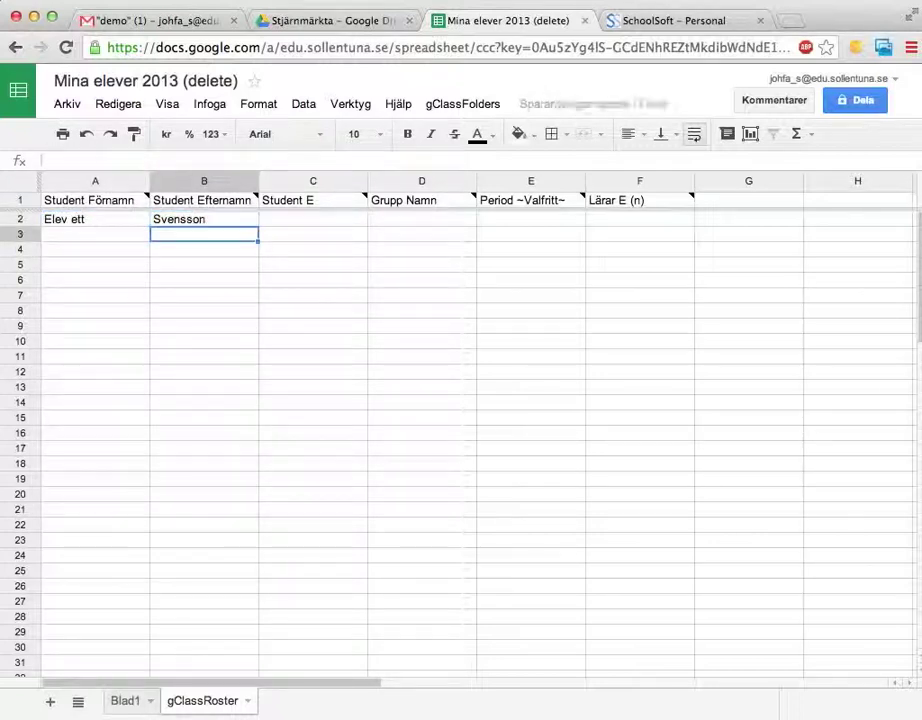
Enter sample students Elev två and Elev tre with surnames in rows 3 and 4.
click(95, 234)
text(Elev två)
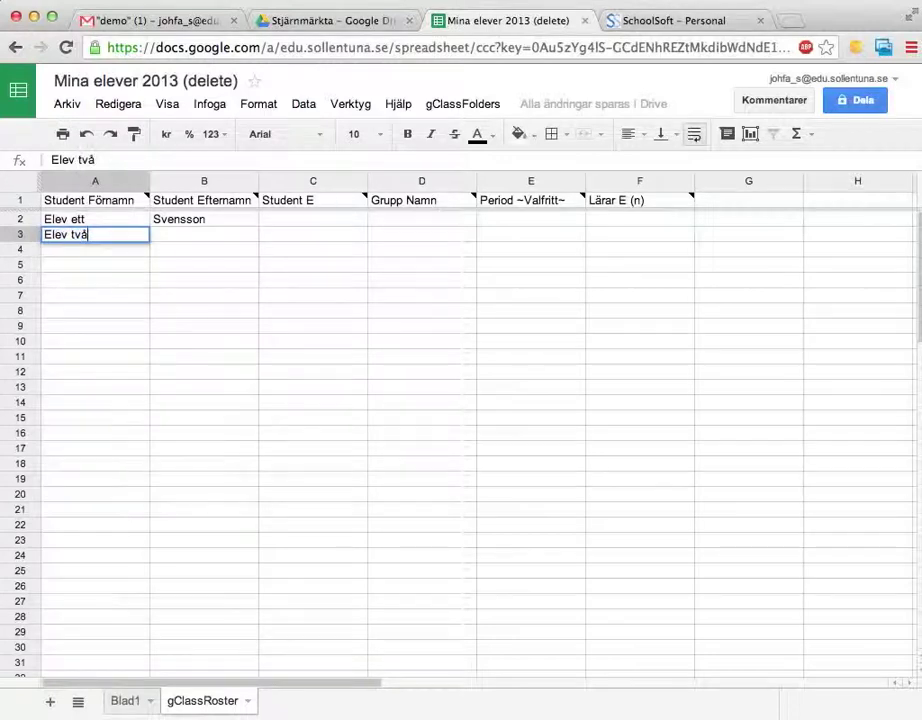
key(Tab)
text(Larsson)
key(Return)
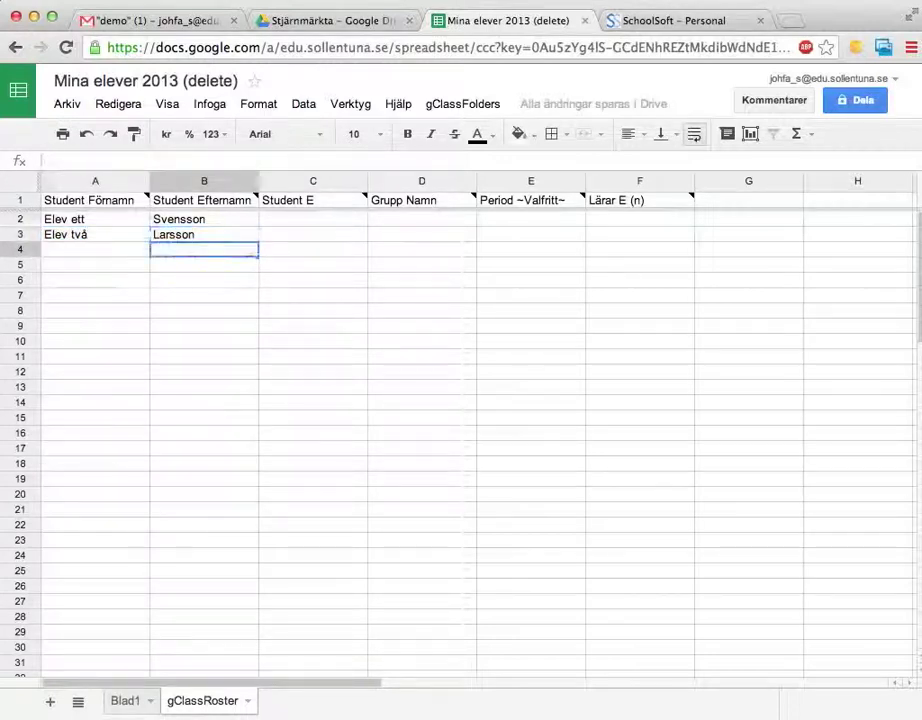
click(95, 249)
text(Elev)
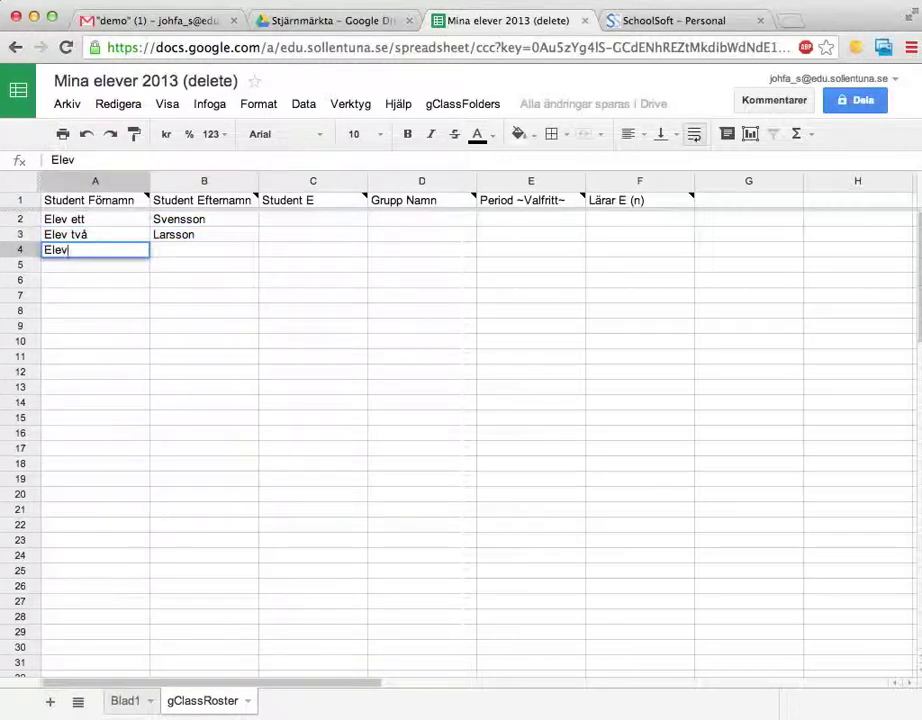
text( tre)
key(Tab)
text(Beng)
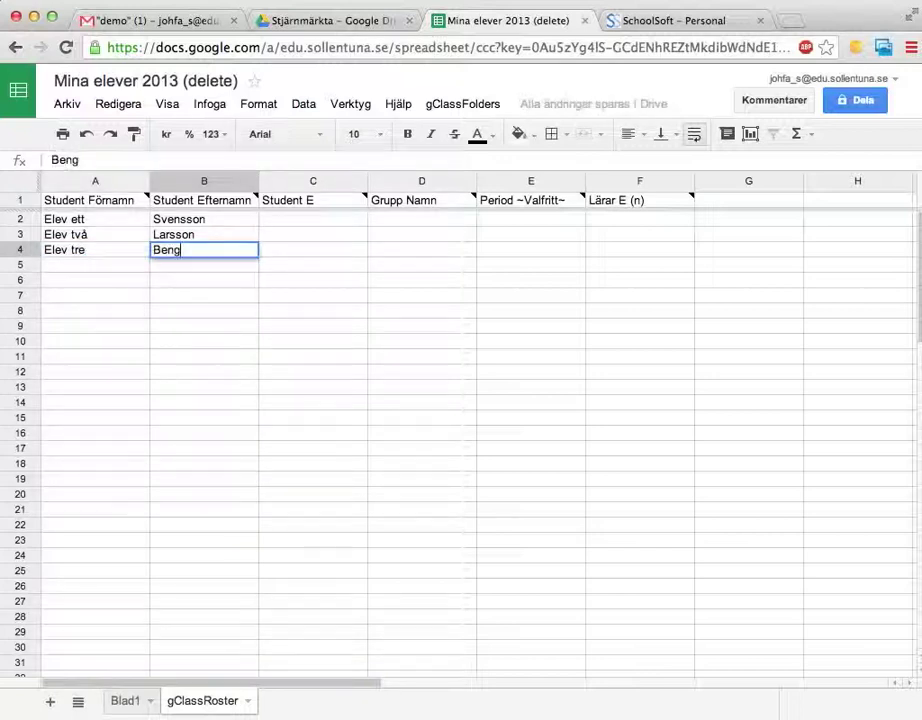
text(tsson)
key(Return)
Fill in the first two students' e-mail addresses in C2 and C3.
click(313, 264)
click(313, 218)
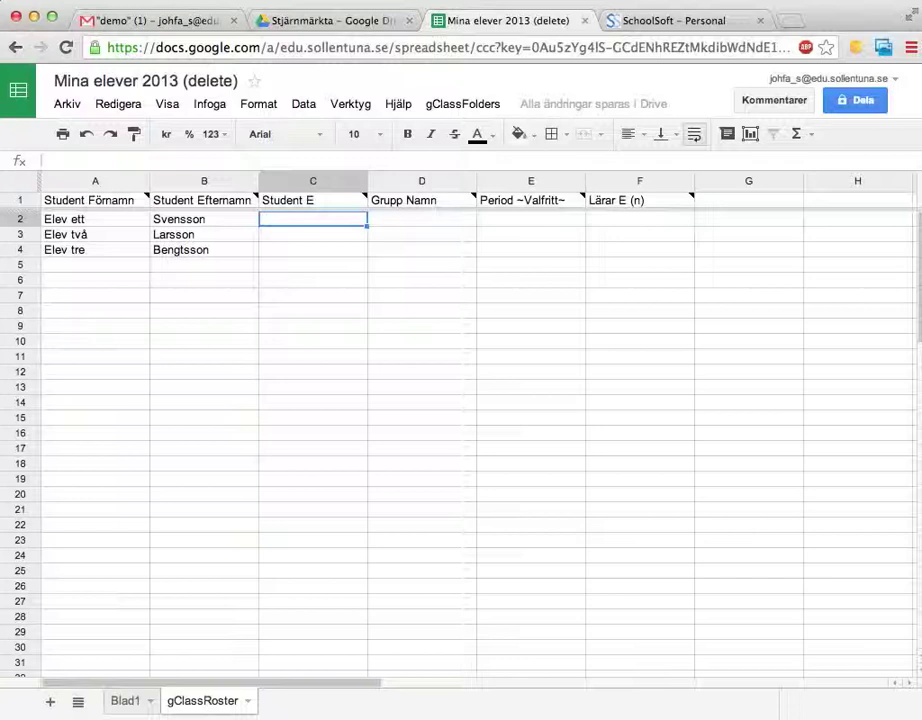
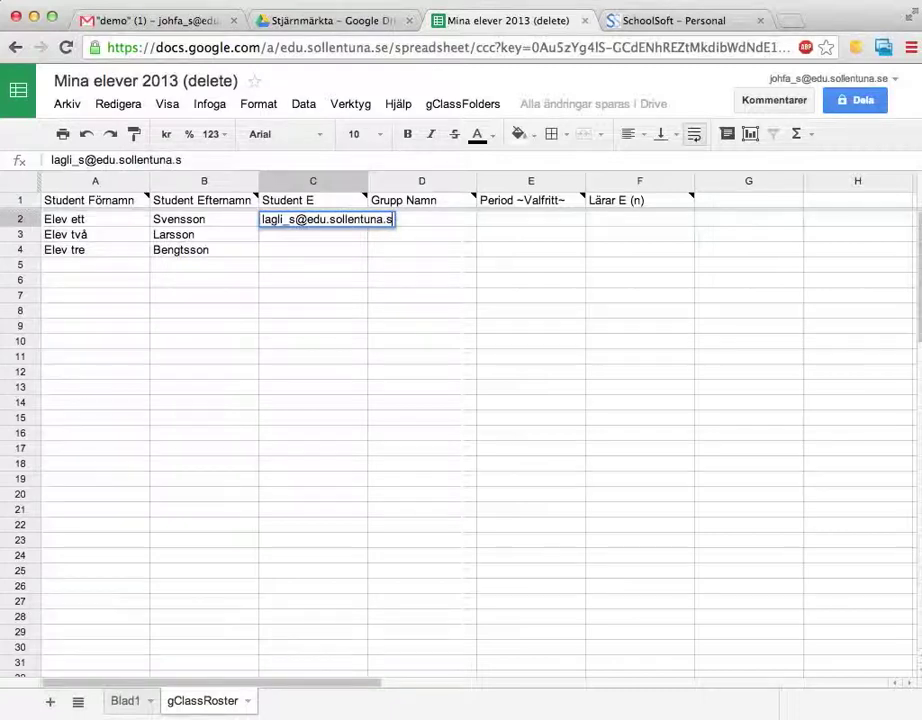
key(Return)
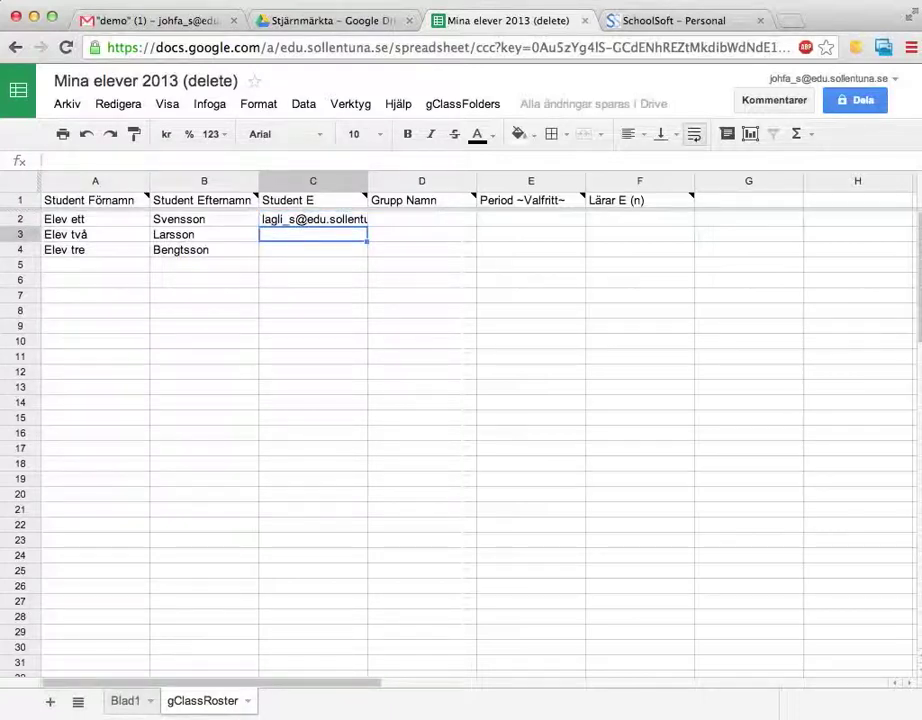
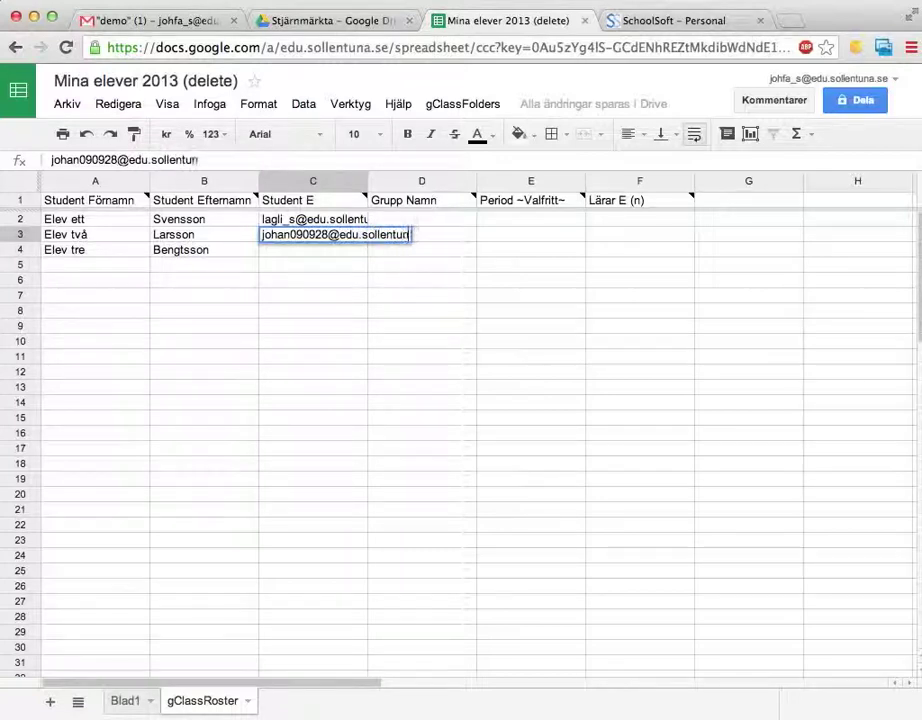
key(Return)
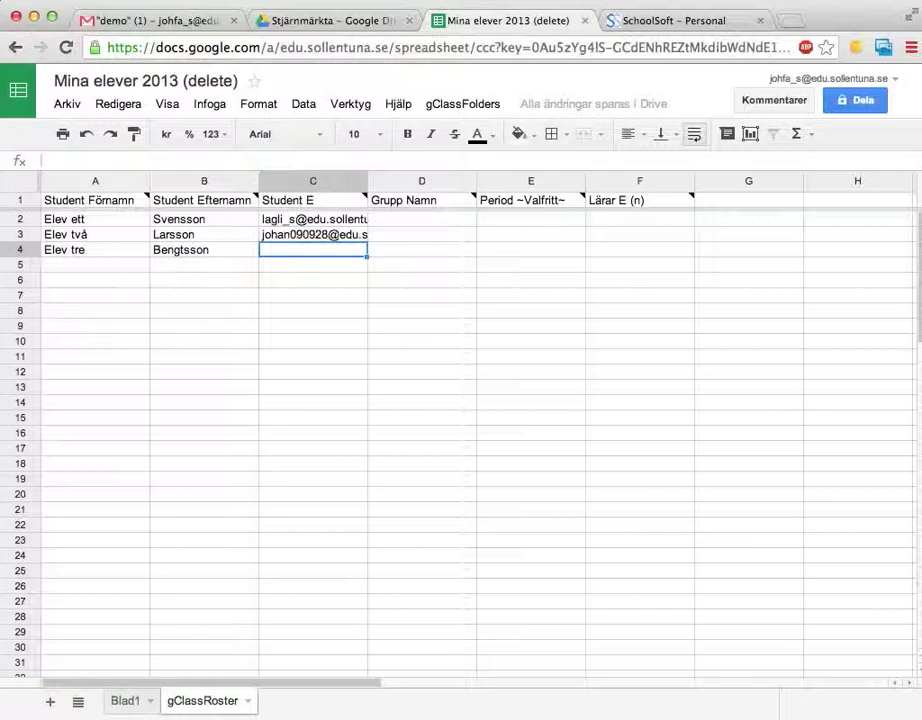
Clear the third student's first name and surname from A4:B4.
click(95, 249)
shift+click(204, 249)
key(Delete)
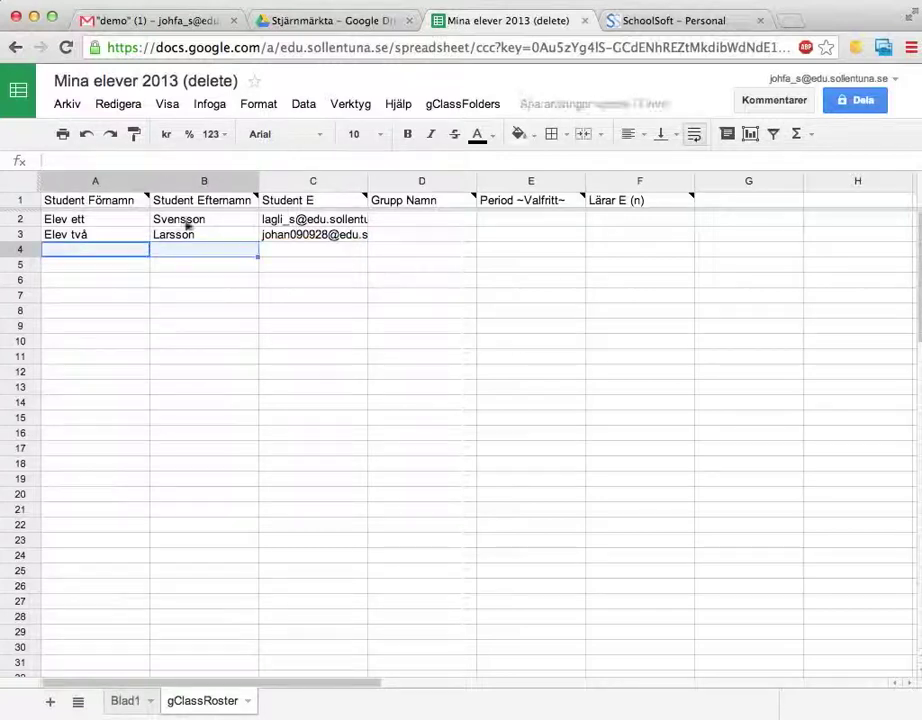
Enter group 'Klass 1a' in D2 and D3, then switch to the SchoolSoft tab.
click(412, 217)
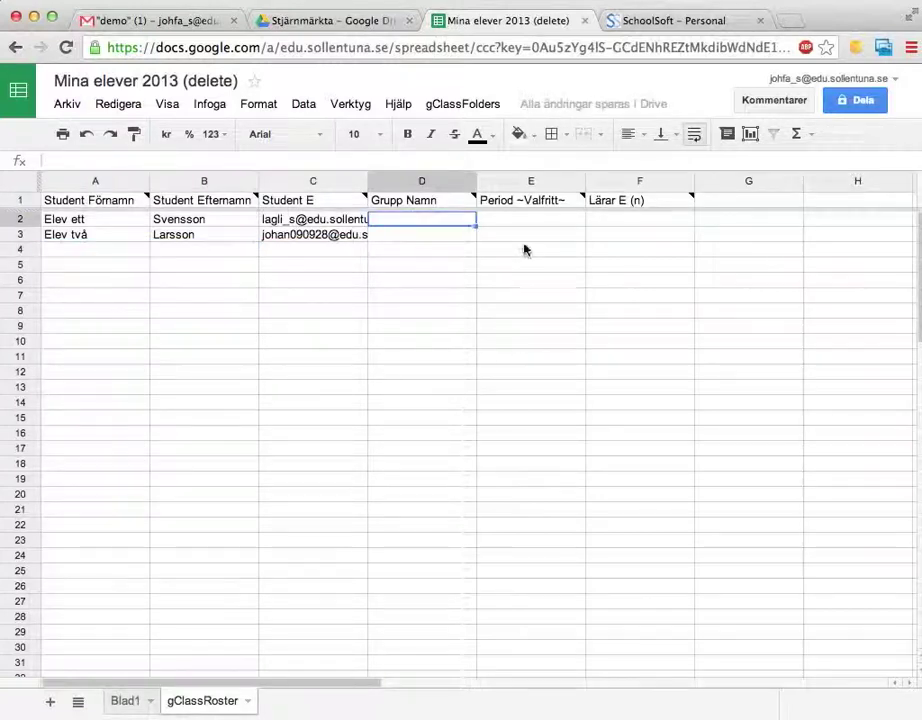
text(Klass 1a)
key(Return)
text(Klass)
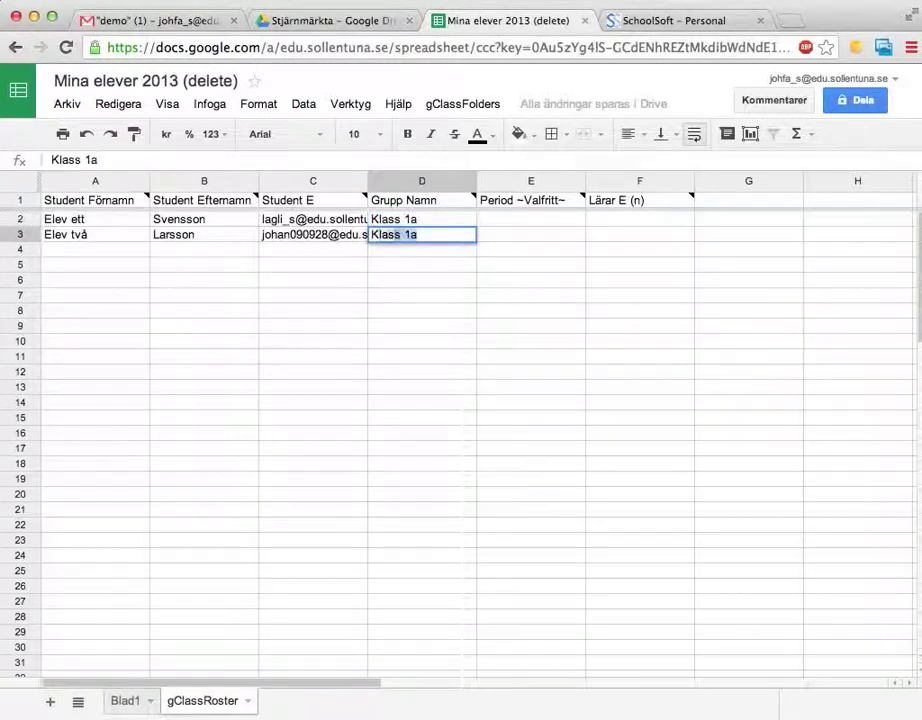
text( 1a)
key(Return)
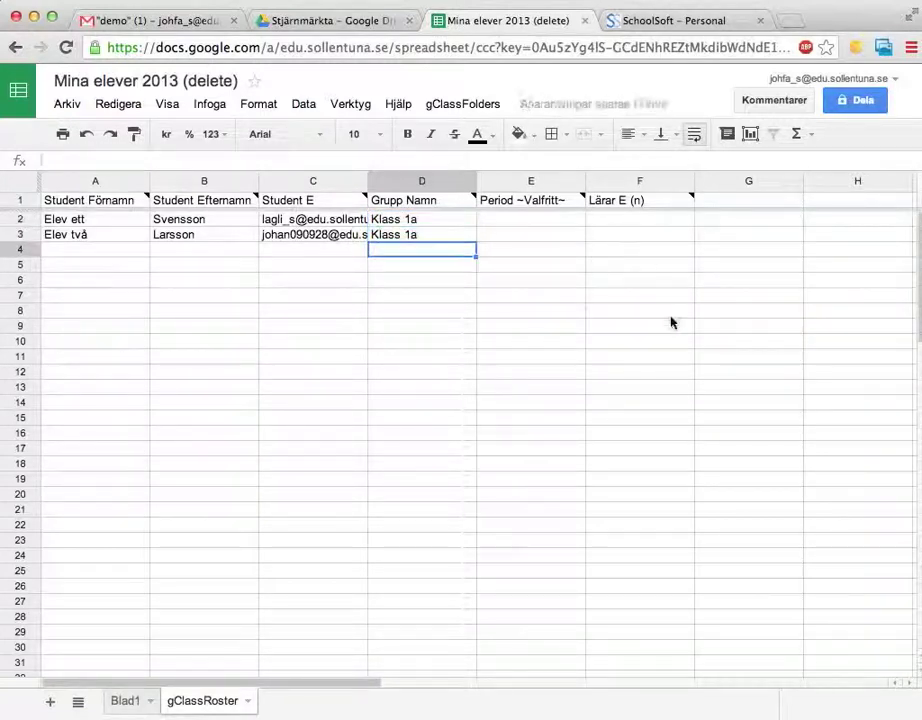
drag(418, 218, 414, 241)
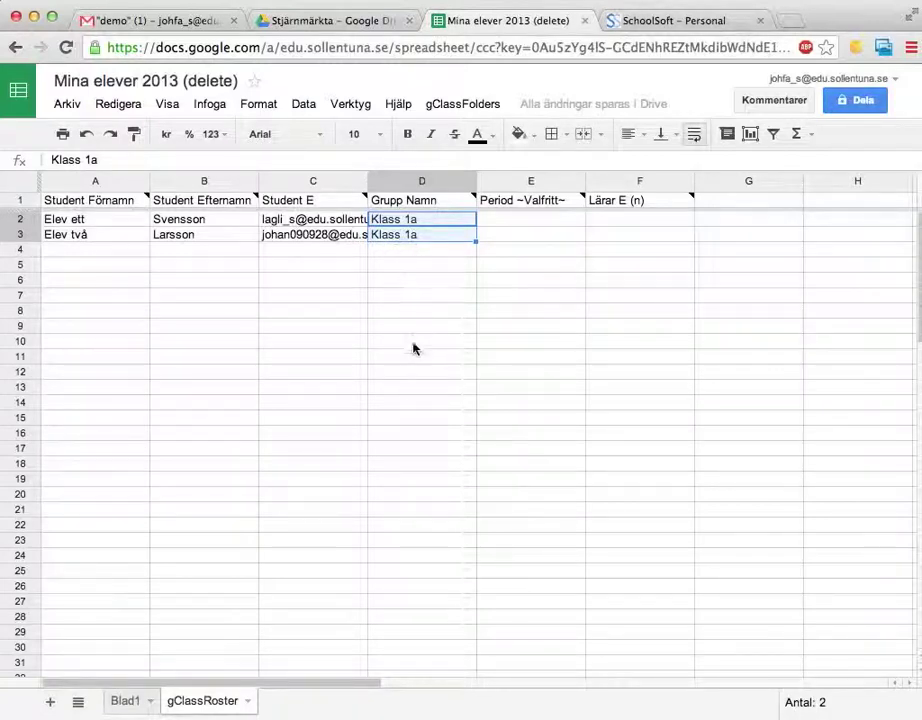
click(468, 358)
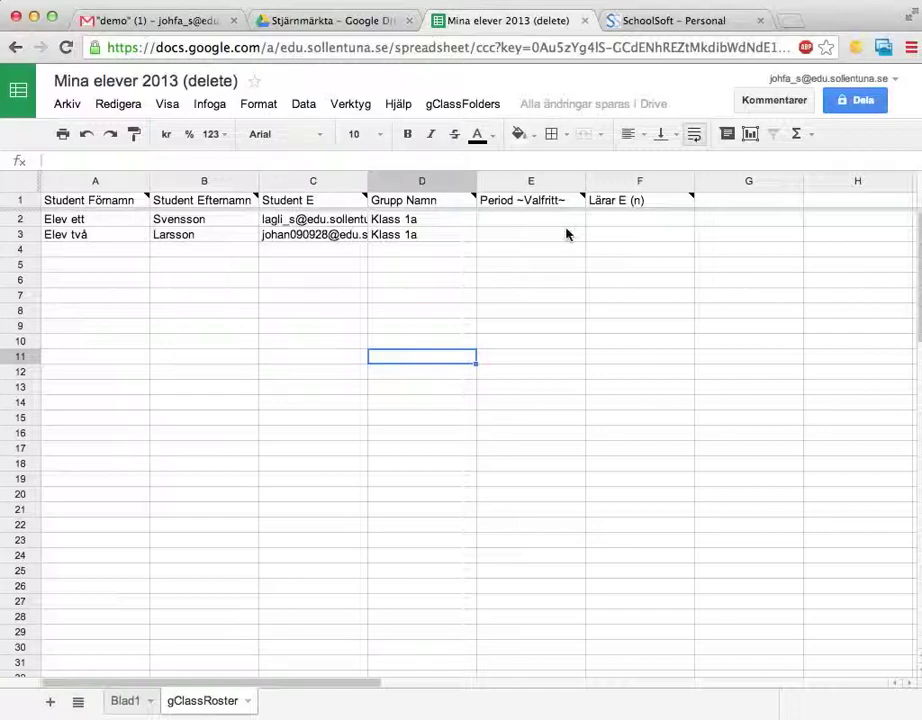
click(643, 25)
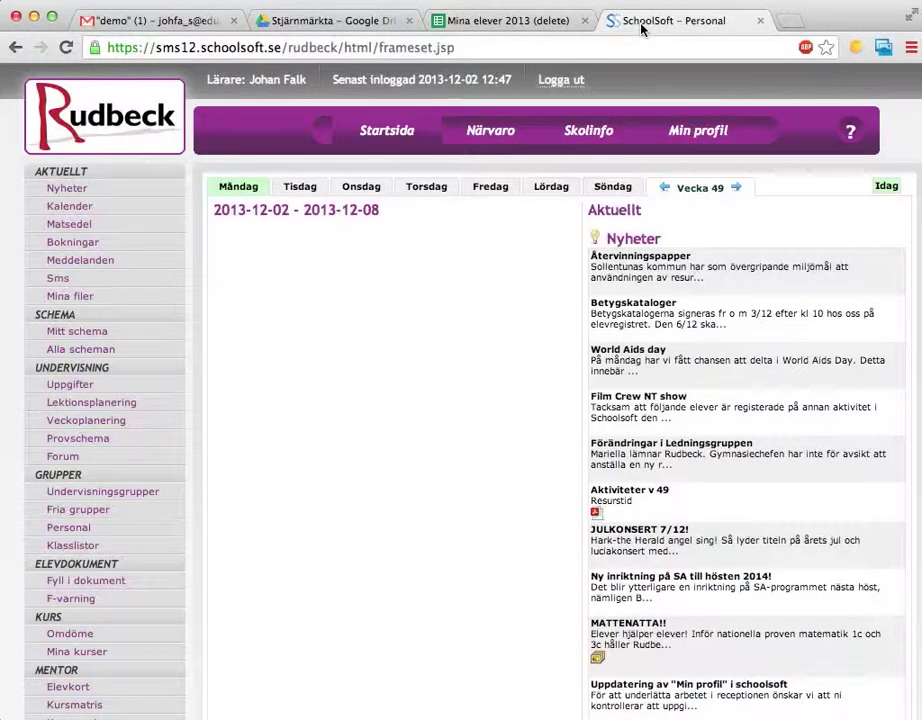
Open the Personal staff list via Undervisningsgrupper in SchoolSoft.
click(147, 493)
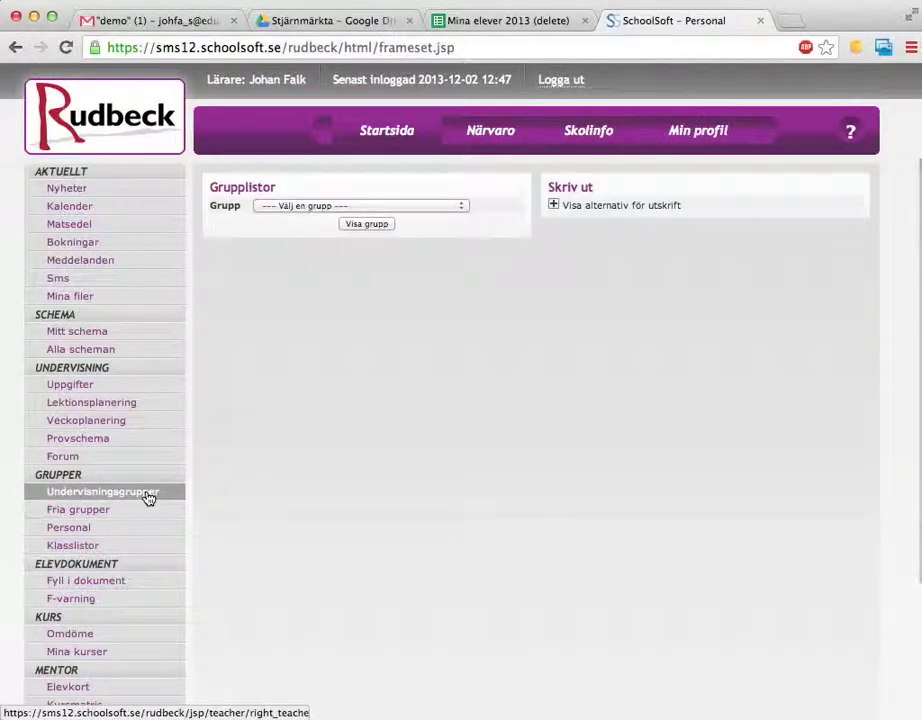
click(62, 532)
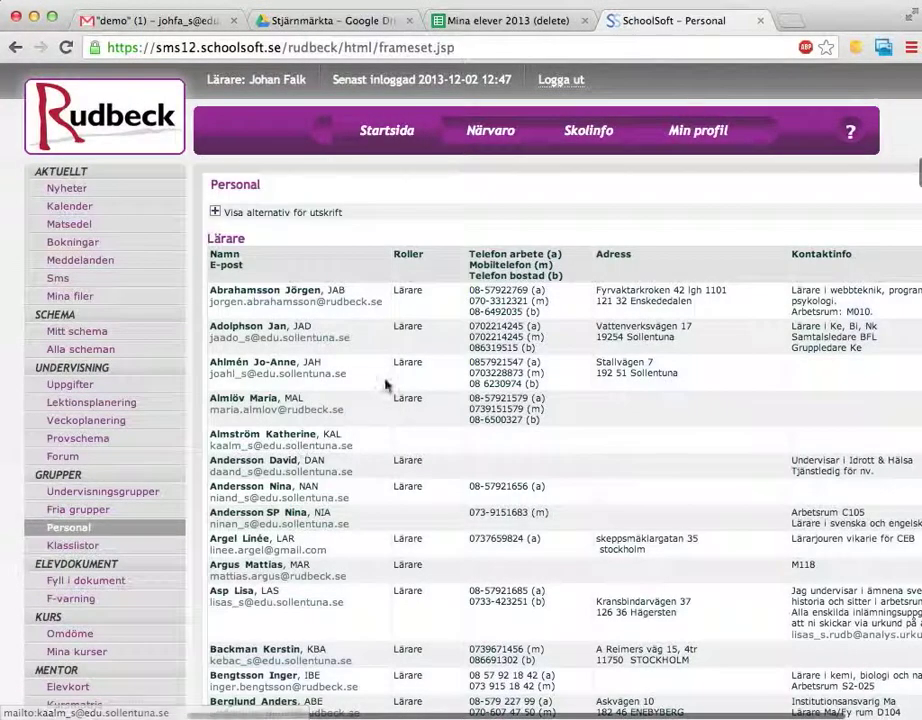
scroll(385, 383, down, 2)
scroll(385, 383, up, 2)
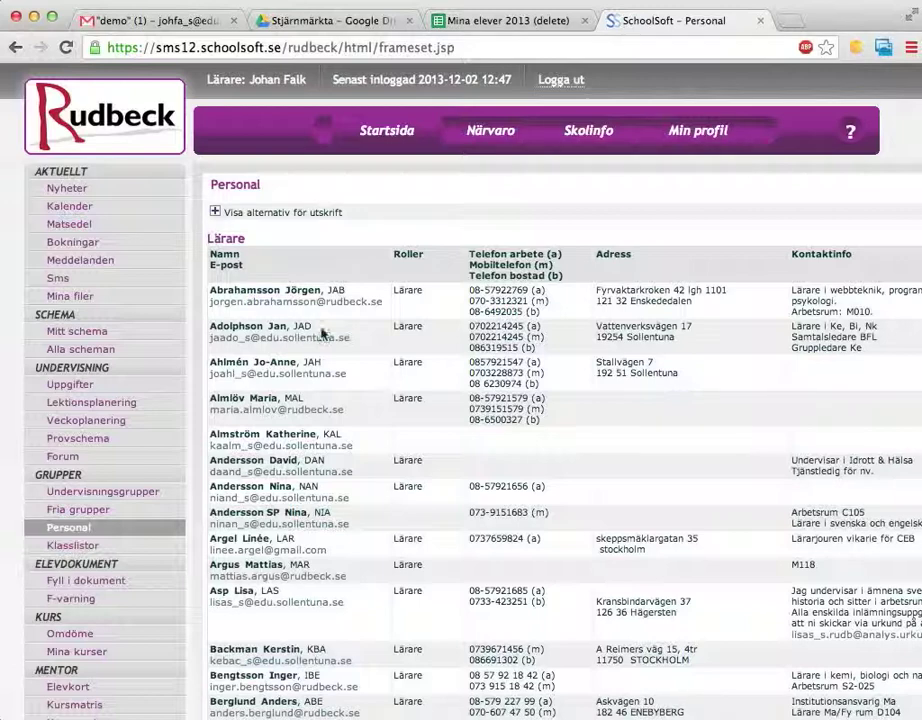
Copy the staff table's Namn header and first four teacher rows.
drag(212, 252, 863, 408)
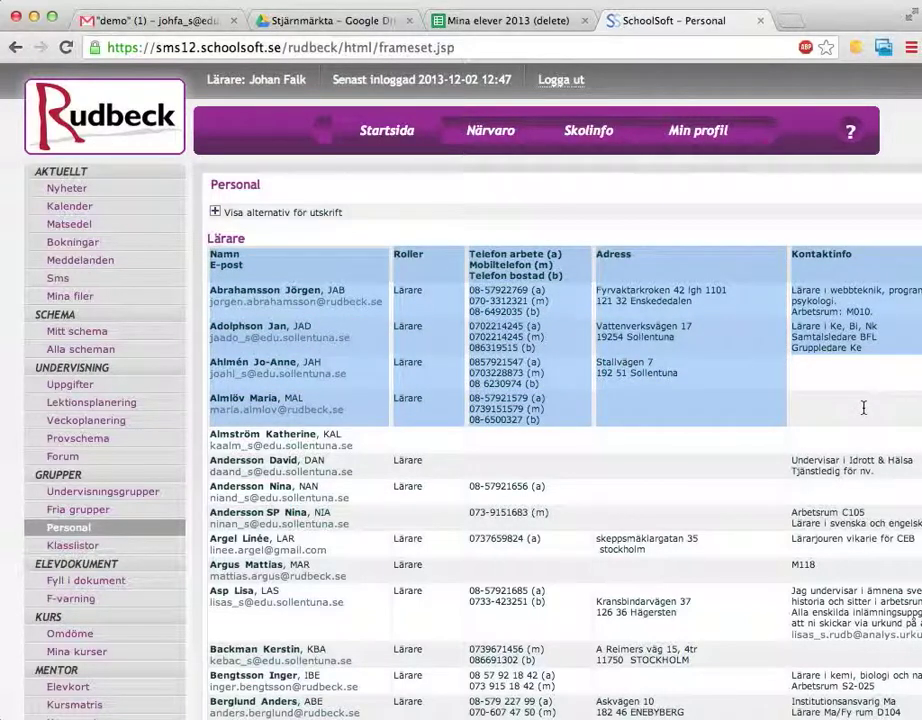
right_click(674, 326)
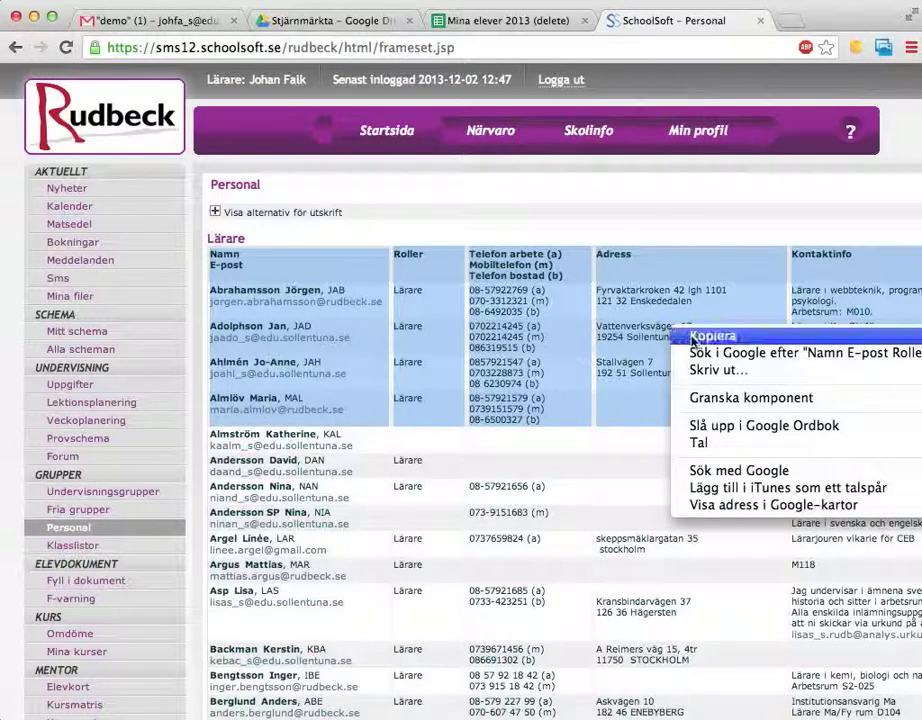
click(692, 337)
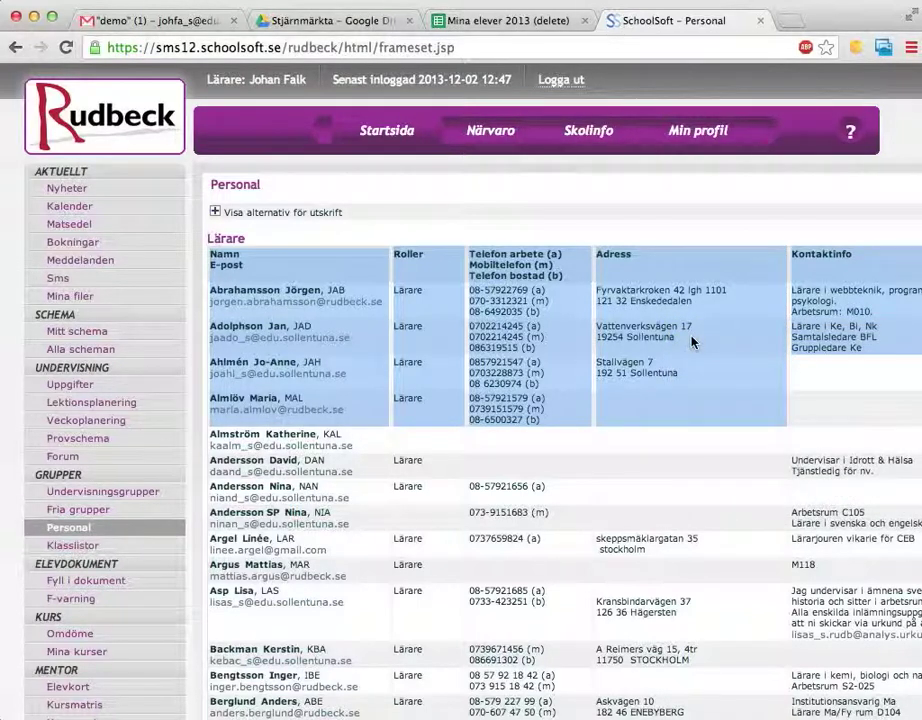
key(super+Tab)
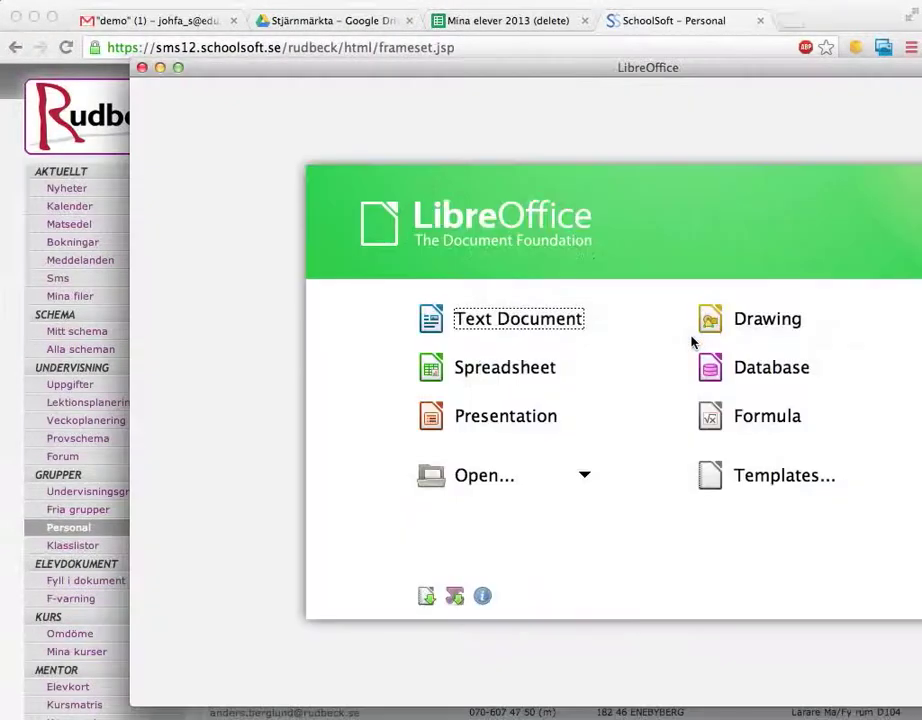
Create a new Calc spreadsheet and paste the copied staff table into A1, accepting the import options.
click(527, 368)
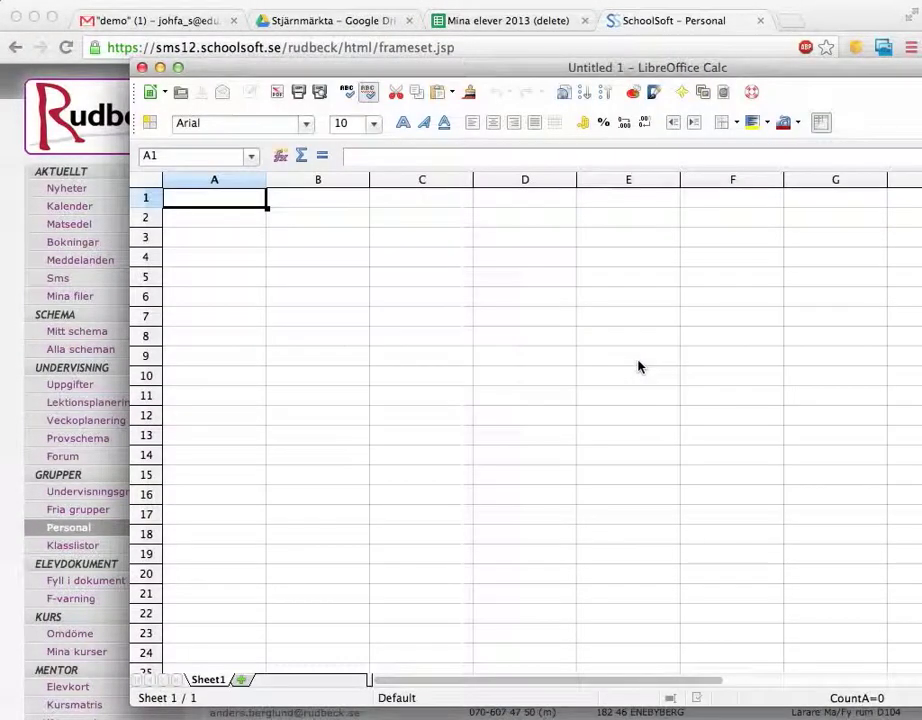
drag(490, 76, 383, 68)
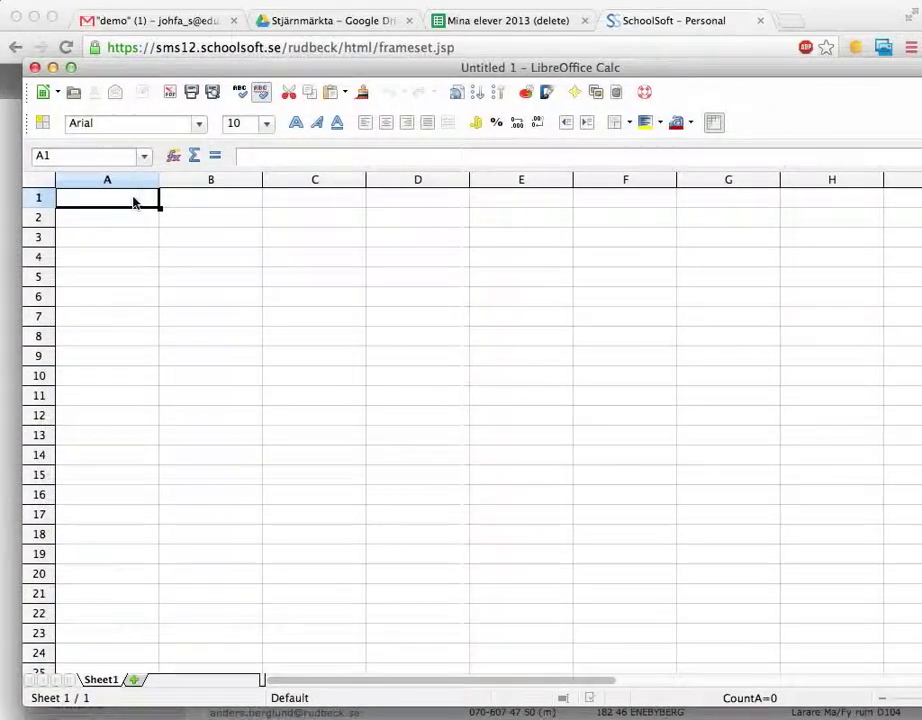
right_click(133, 202)
click(187, 378)
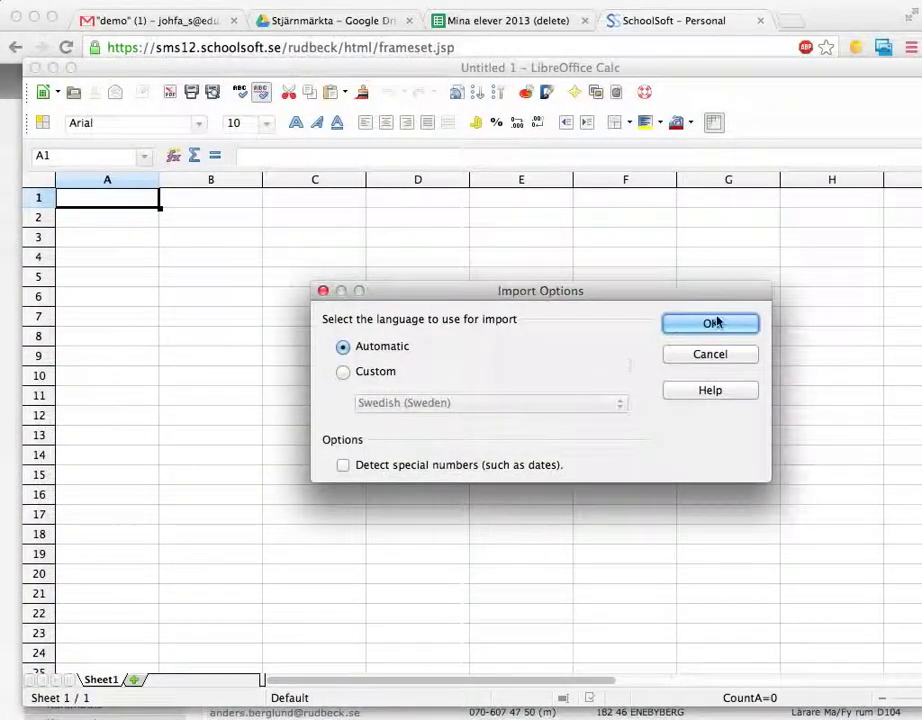
click(716, 326)
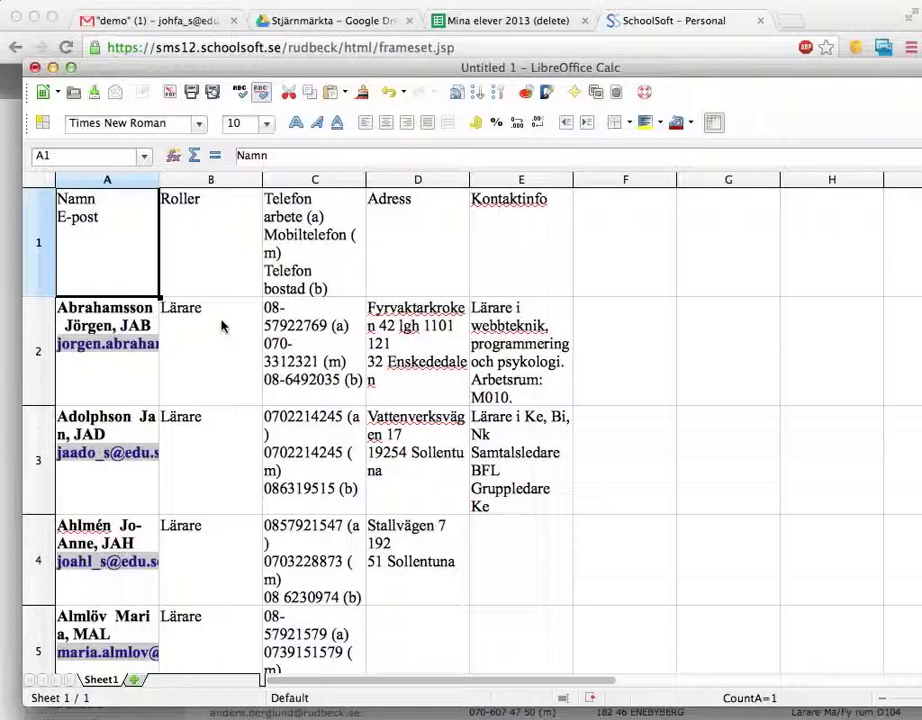
key(Down)
key(Right)
key(Right)
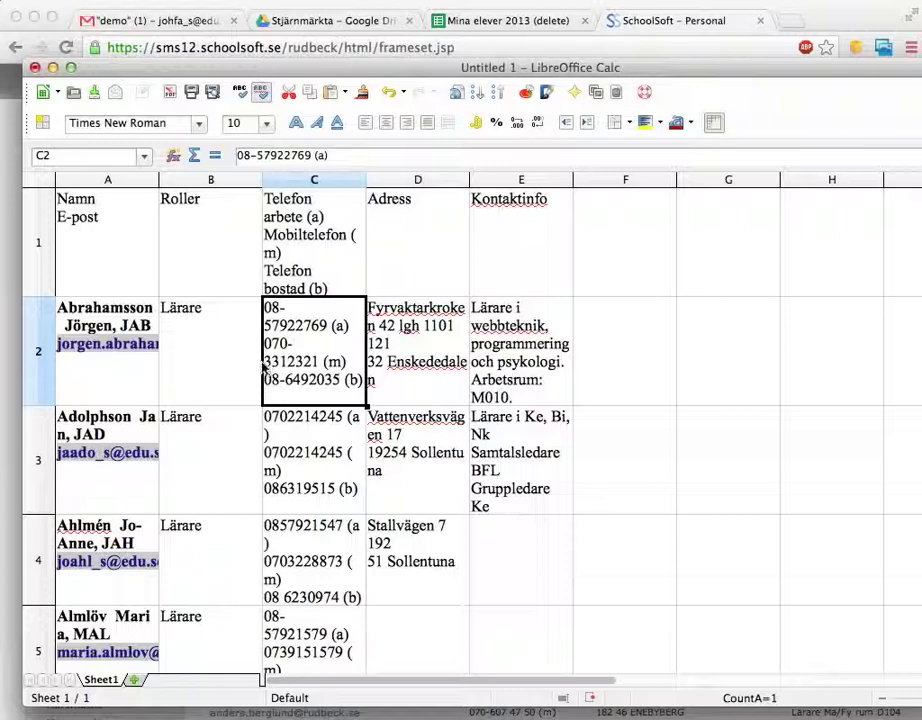
Delete the name line from cell A2, leaving only the first teacher's e-mail address.
click(134, 369)
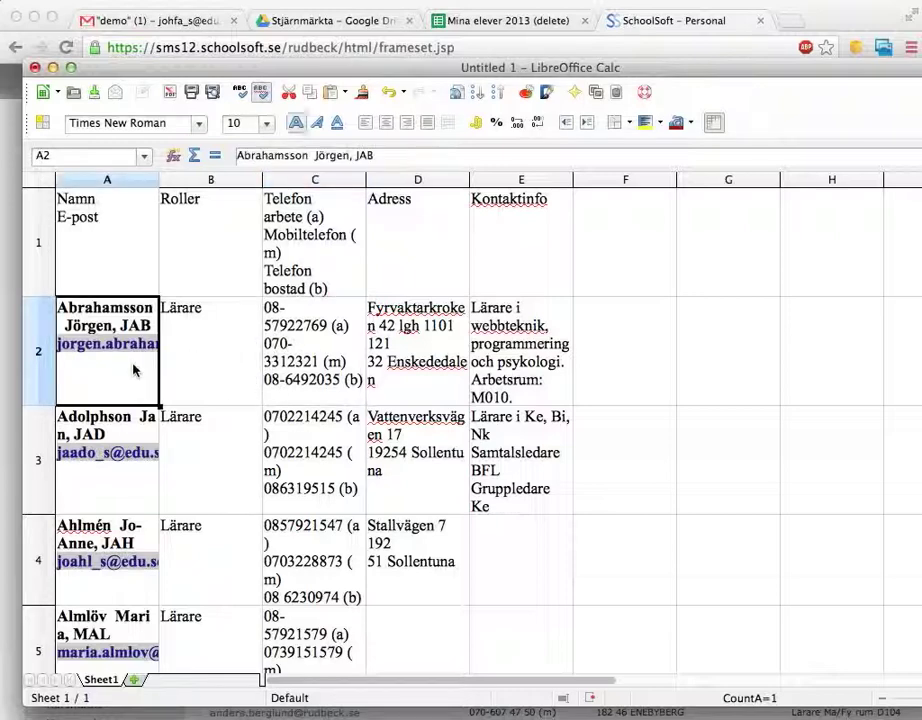
double_click(134, 369)
key(shift+Up)
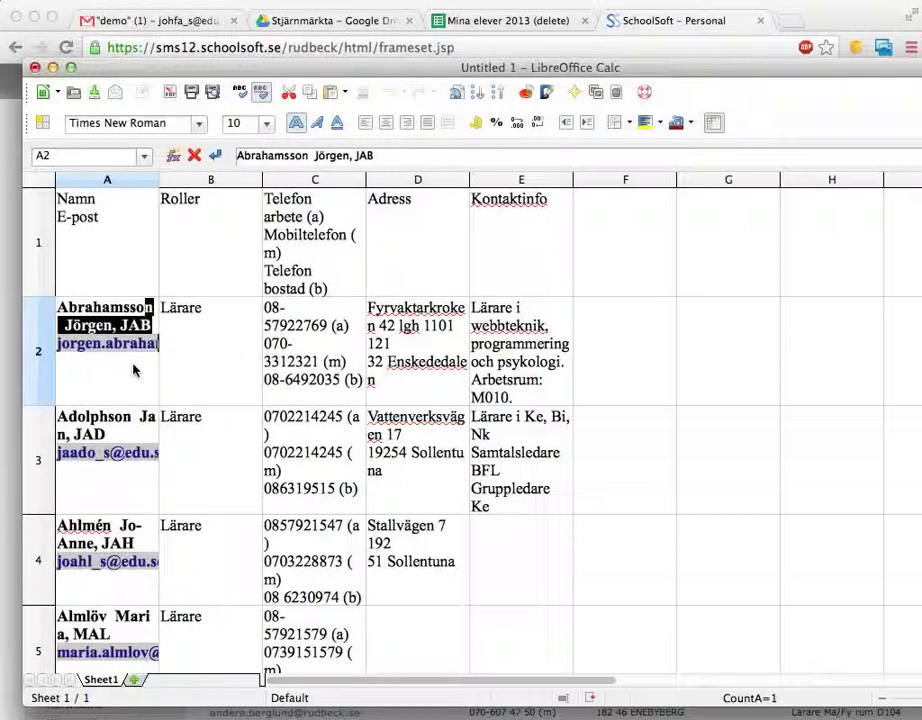
key(shift+Home)
key(Delete)
key(Return)
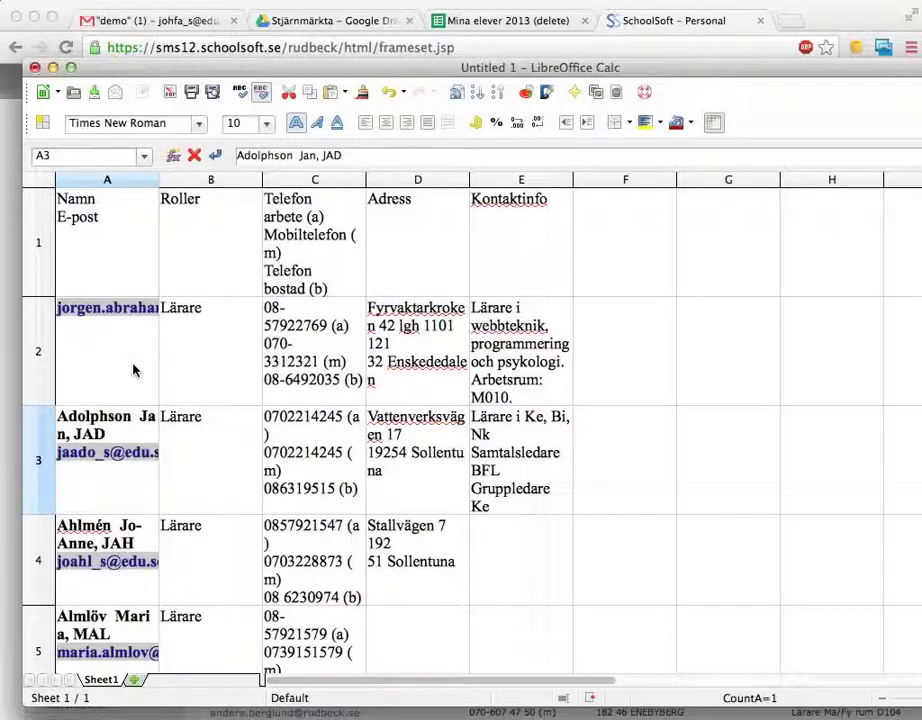
Delete the name lines from A3 and A4 so both hold only e-mail addresses.
key(F2)
key(shift+Up)
key(shift+Home)
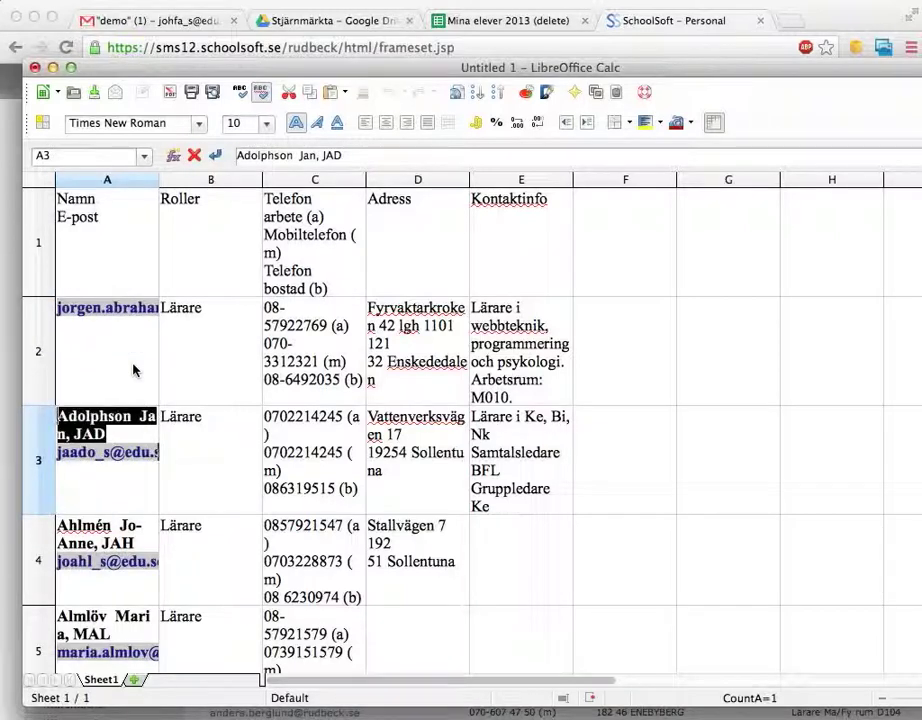
key(Delete)
key(Delete)
key(Return)
key(F2)
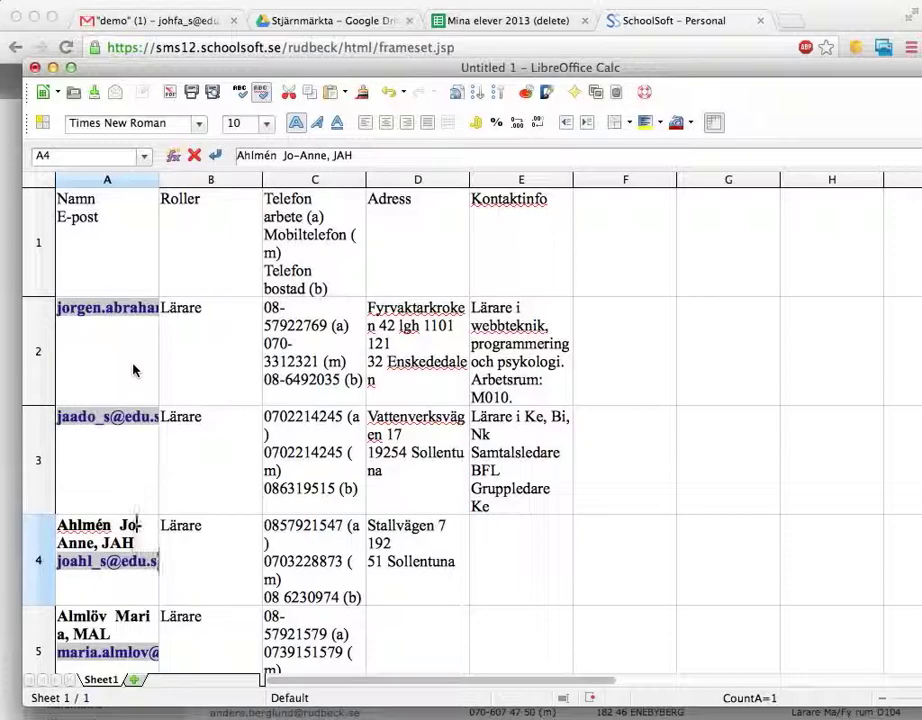
key(shift+Up)
key(shift+Home)
key(Delete)
key(Delete)
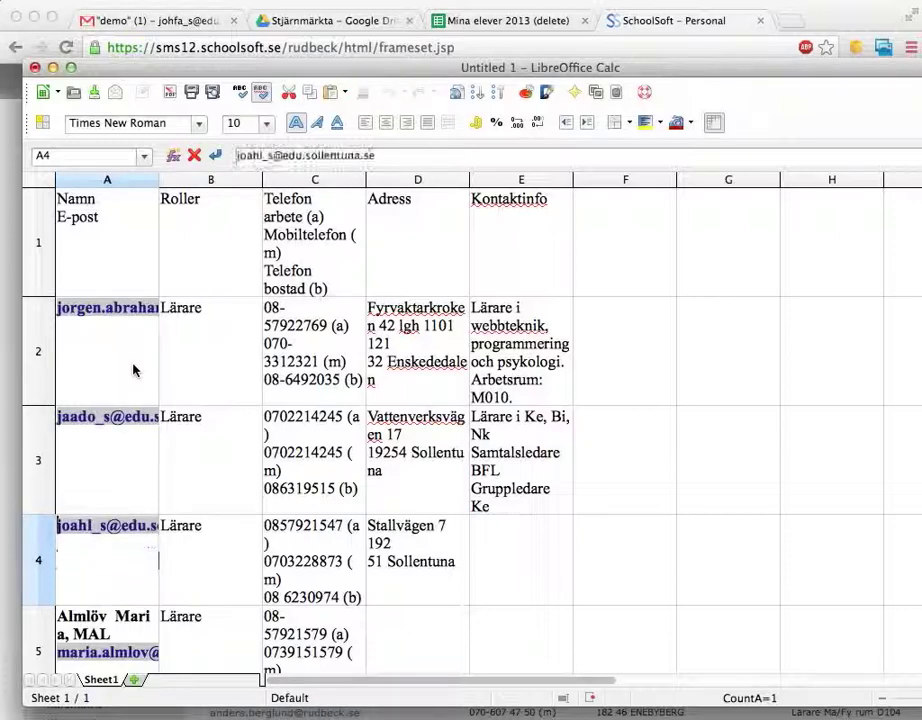
key(Return)
Clear the fourth teacher's row A5:D5 and select the e-mail cells A2 to A4.
key(shift+Right)
key(shift+Right)
key(shift+Right)
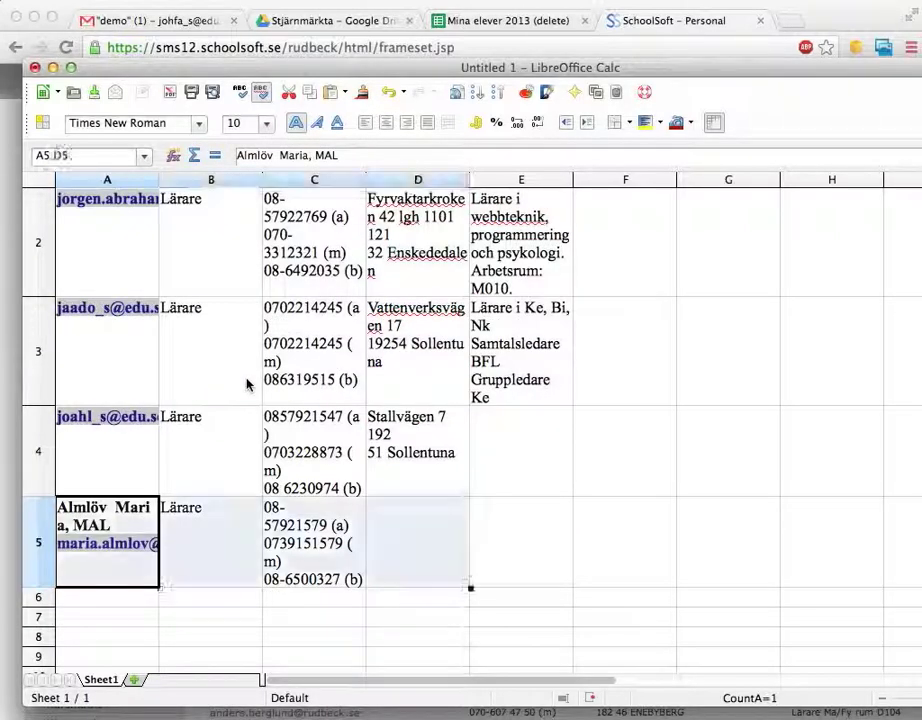
key(Delete)
scroll(196, 434, up, 1)
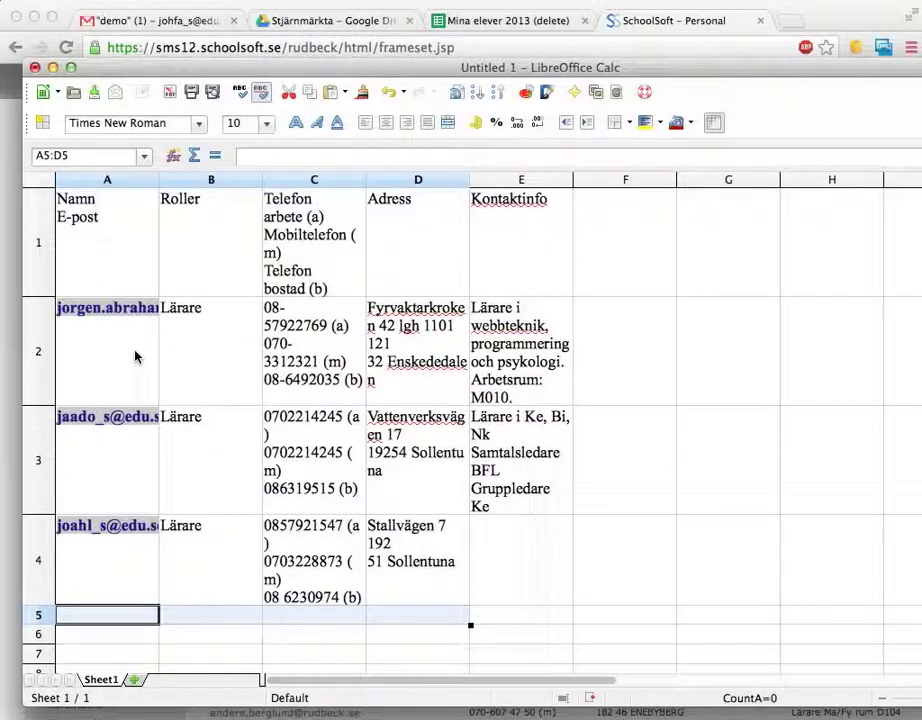
drag(133, 368, 95, 560)
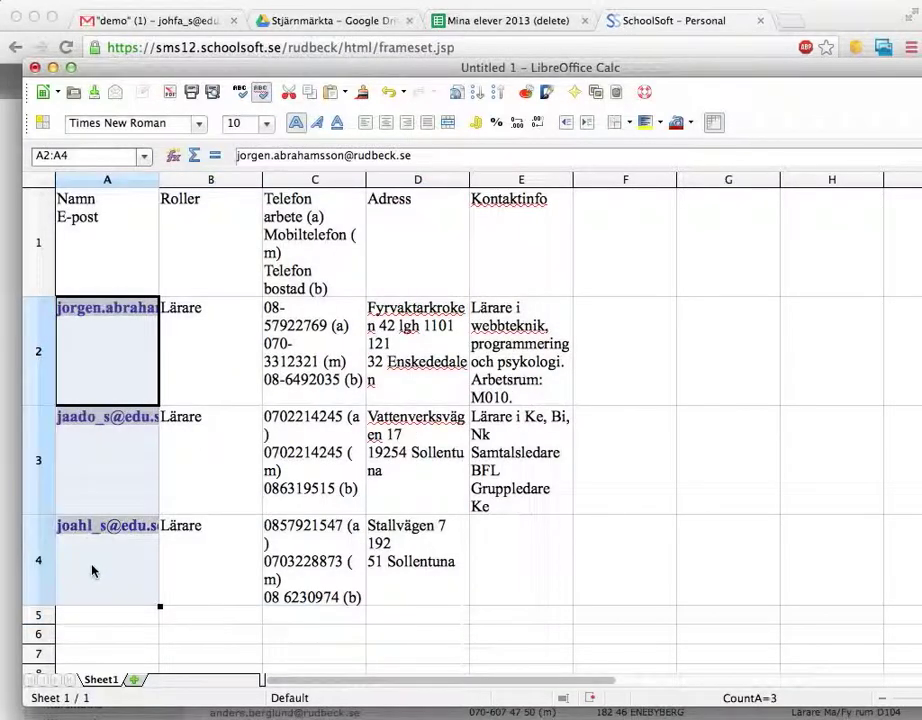
right_click(92, 570)
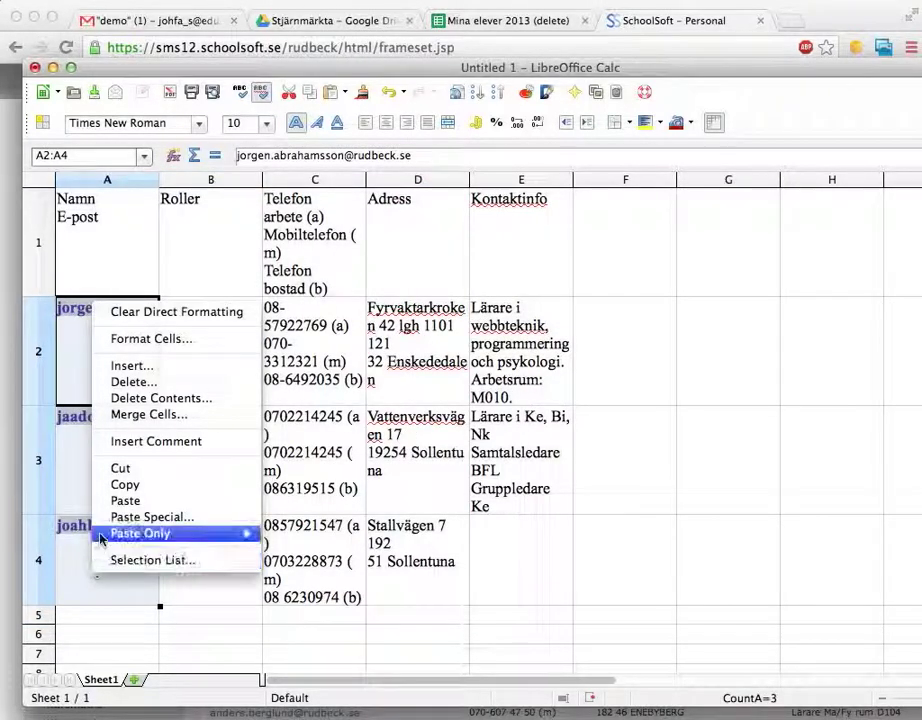
Copy the three e-mail addresses and switch to the Mina elever 2013 (delete) spreadsheet.
click(120, 485)
key(super+Tab)
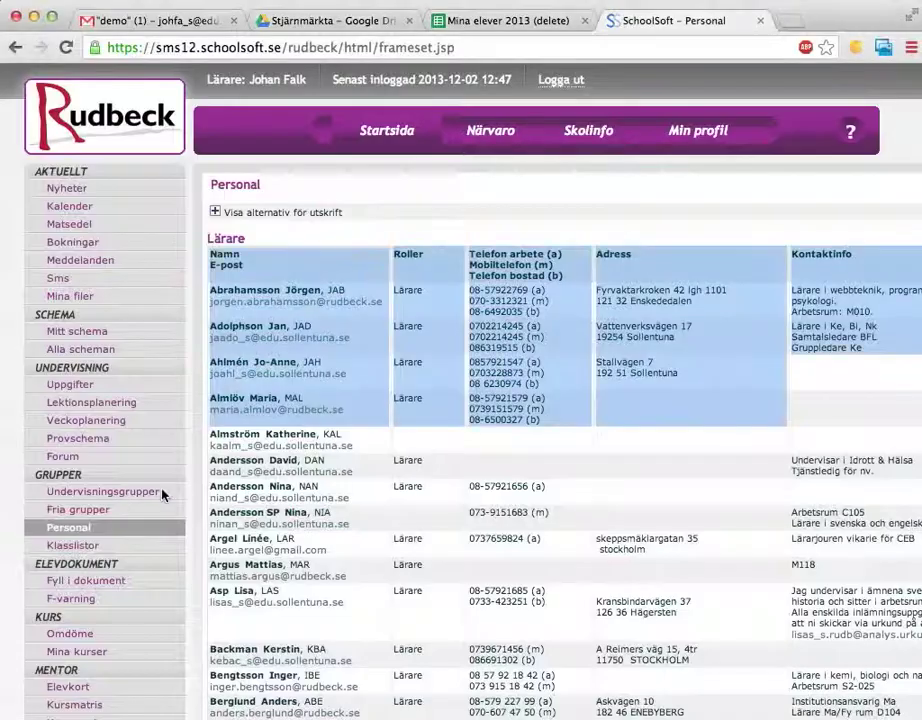
key(super+Tab)
key(super+Tab)
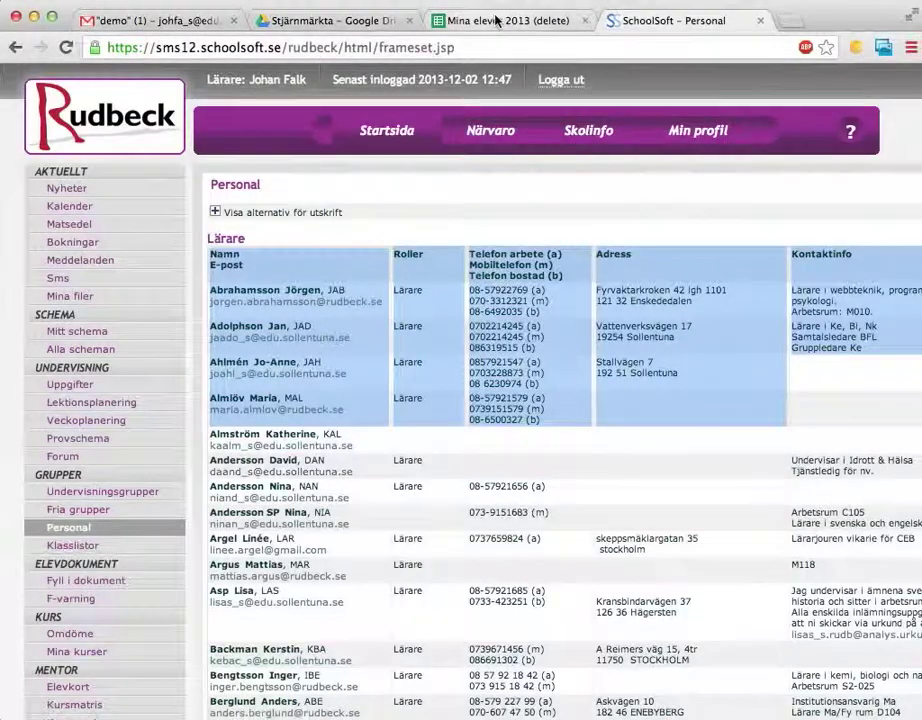
click(496, 20)
Paste the e-mails into C5:C7, then clear those cells again.
click(300, 265)
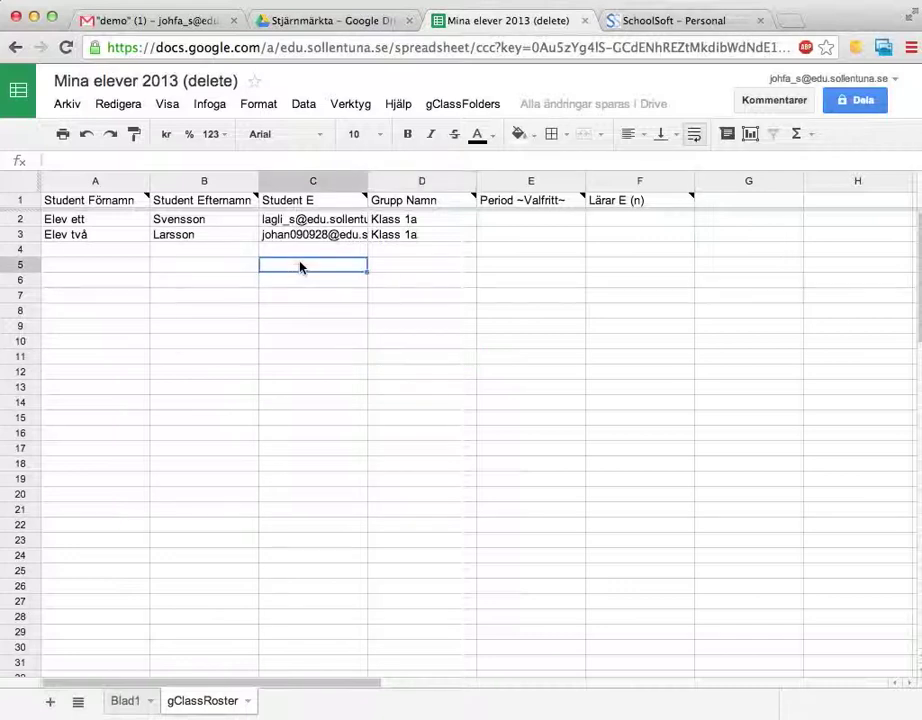
drag(300, 265, 330, 306)
key(ctrl+v)
click(397, 302)
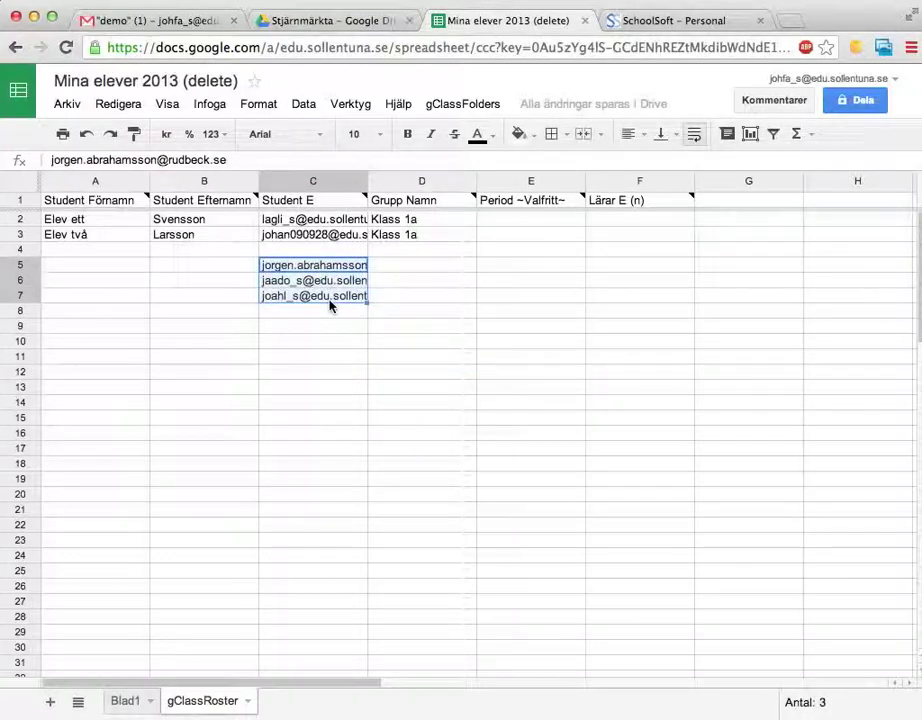
key(Delete)
Select cell F2 under Lärar E (n) and bring up the gClassFolders add-on menu.
click(430, 288)
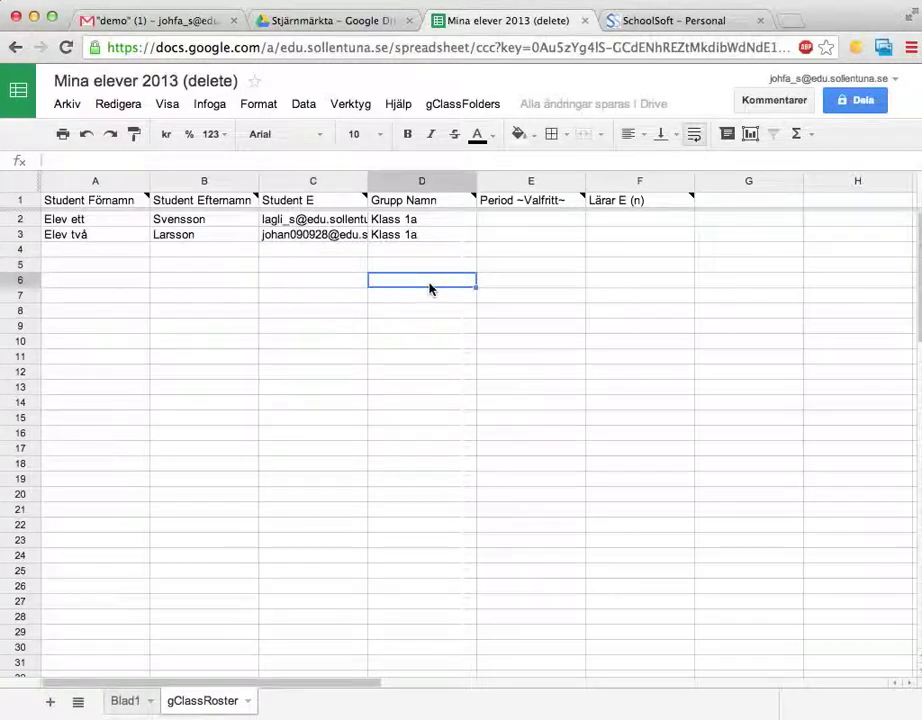
click(607, 221)
click(611, 233)
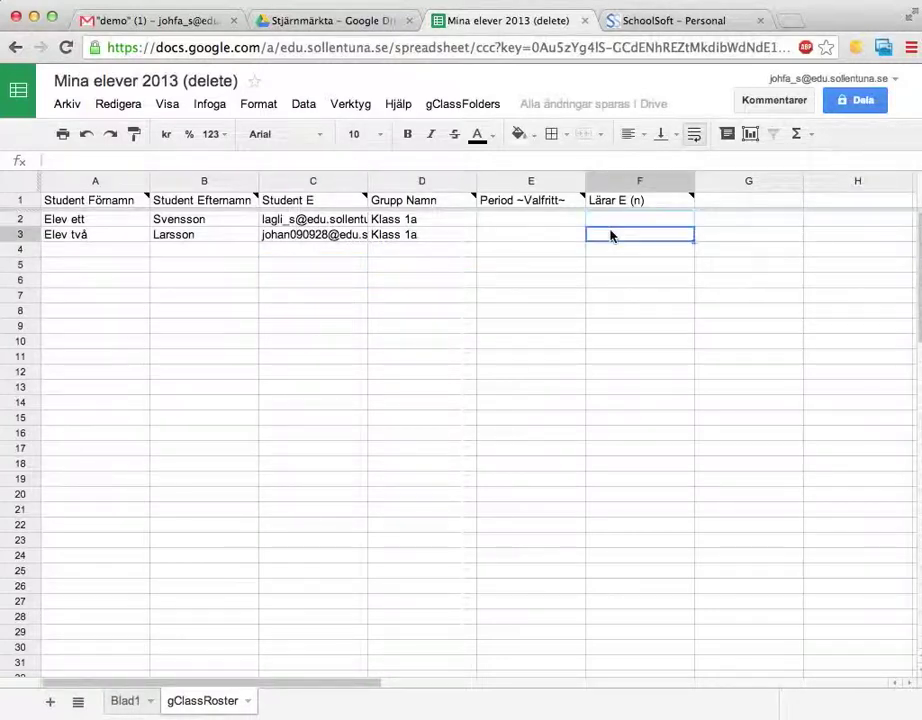
click(610, 224)
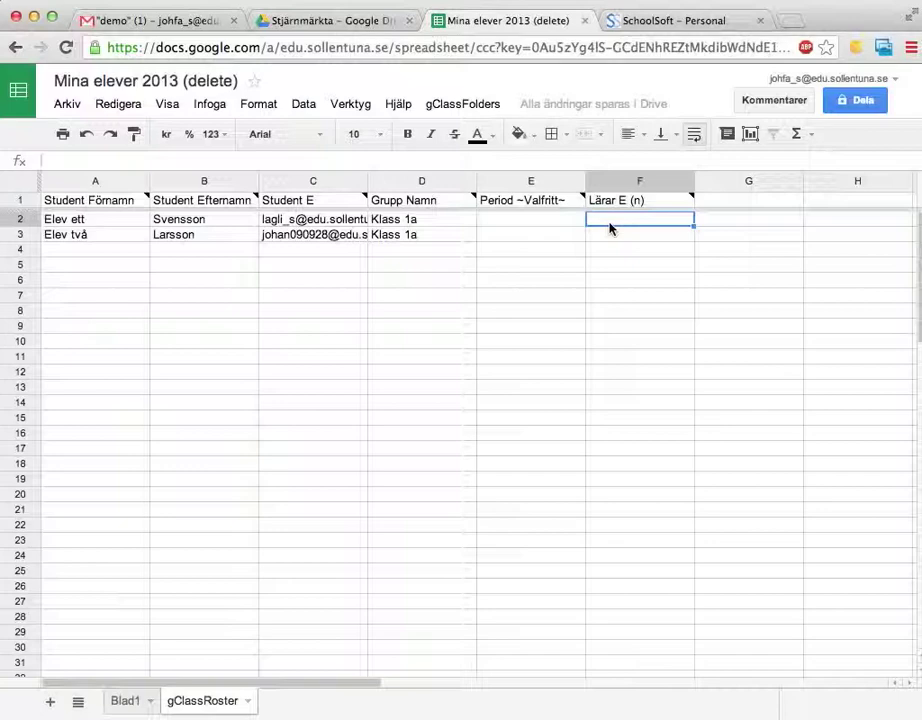
click(443, 106)
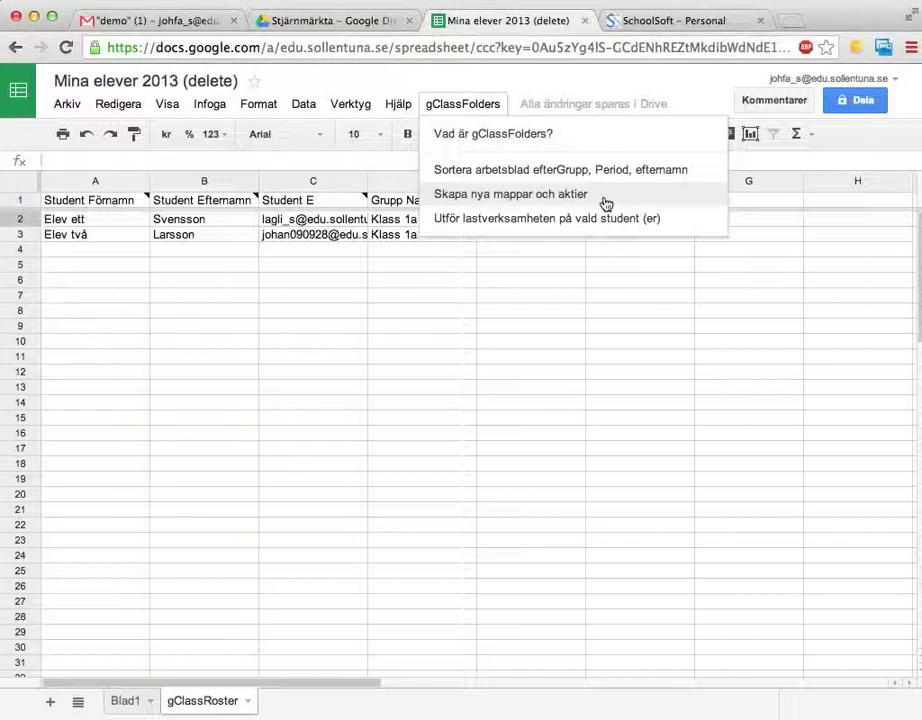
Run gClassFolders' 'Skapa nya mappar och aktier' command, then switch to the Google Drive tab.
click(605, 197)
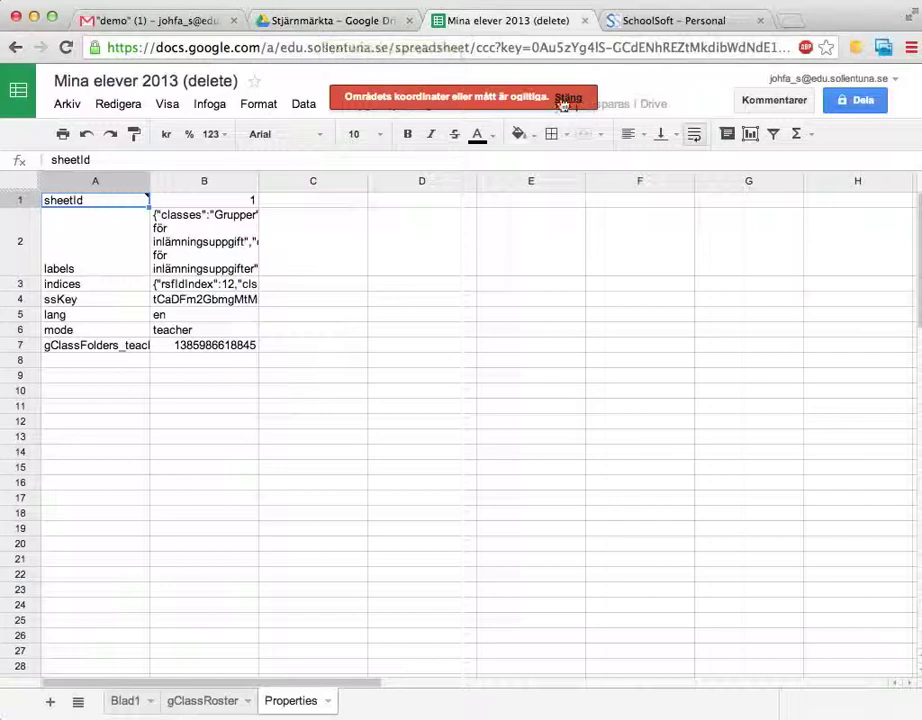
click(337, 22)
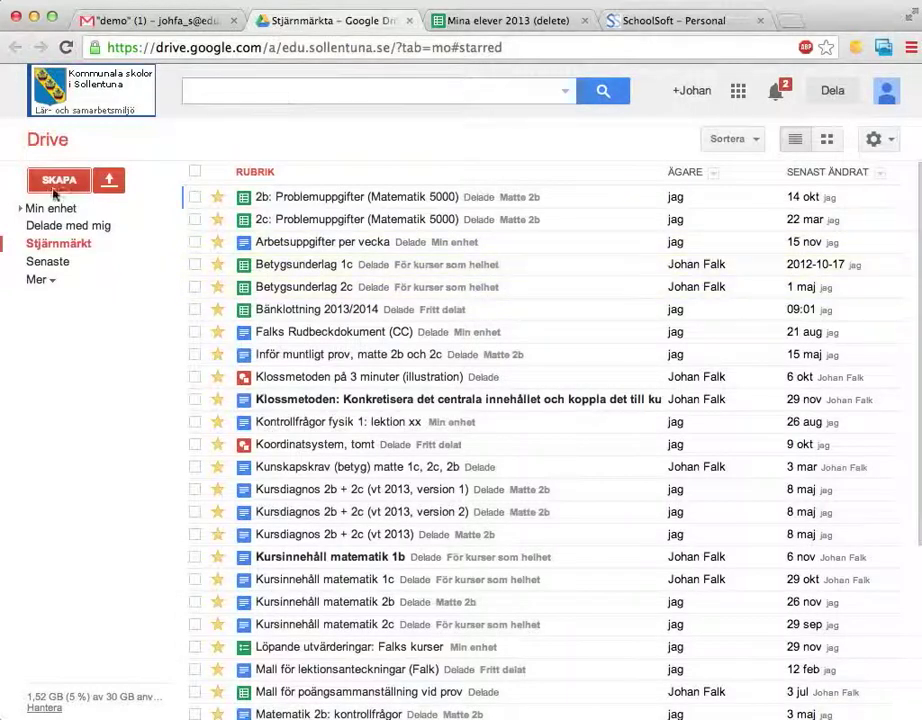
Expand Min enhet in the Drive sidebar and open the Klass 1a folder.
click(21, 211)
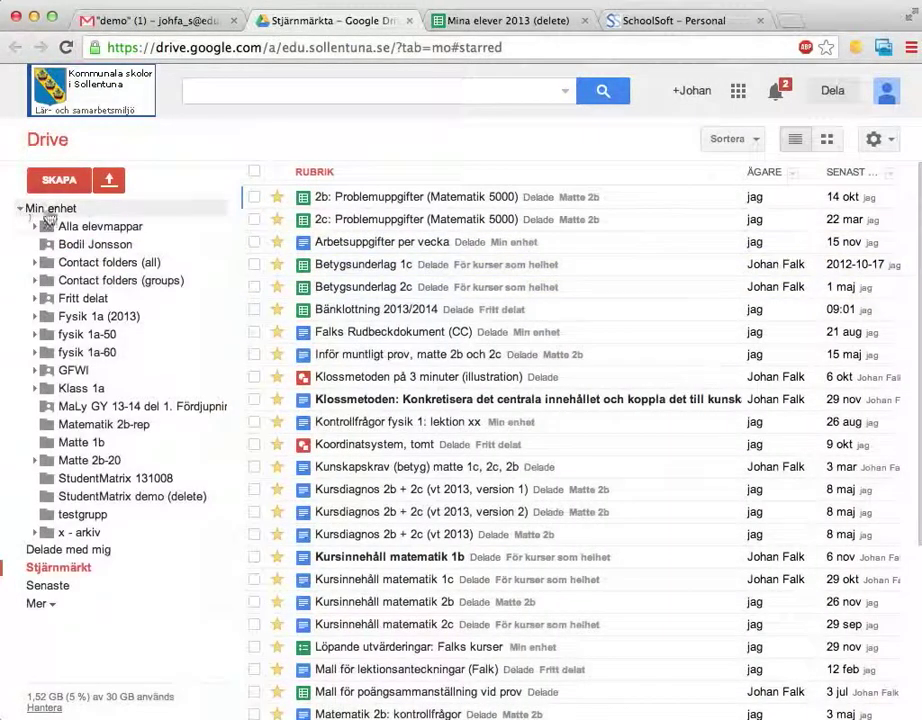
click(82, 390)
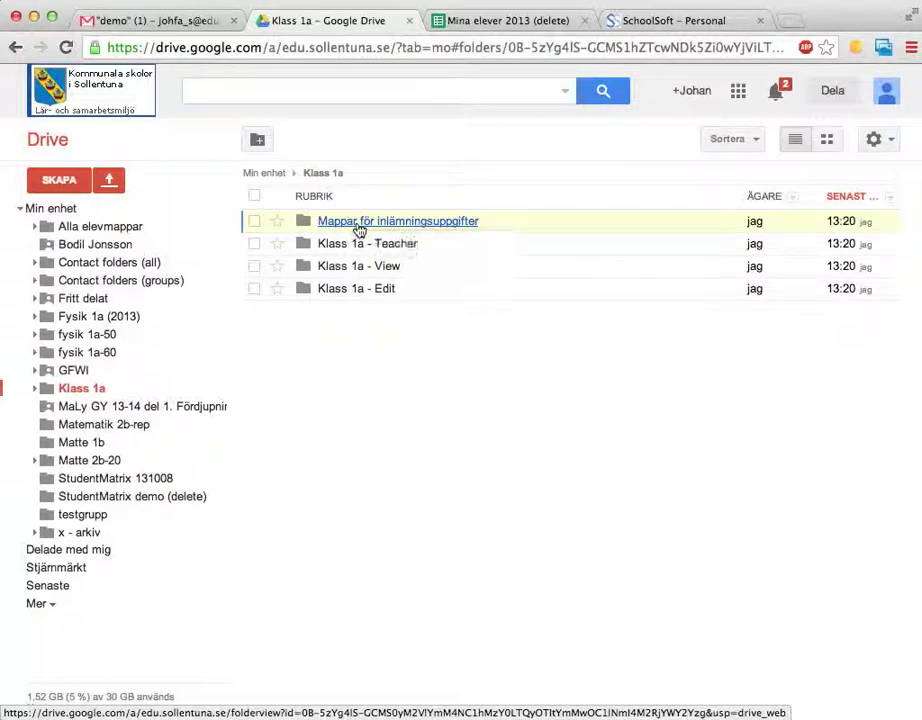
Open Mappar för inlämningsuppgifter in Klass 1a, glance at the roster tab, and reopen the folder.
click(358, 226)
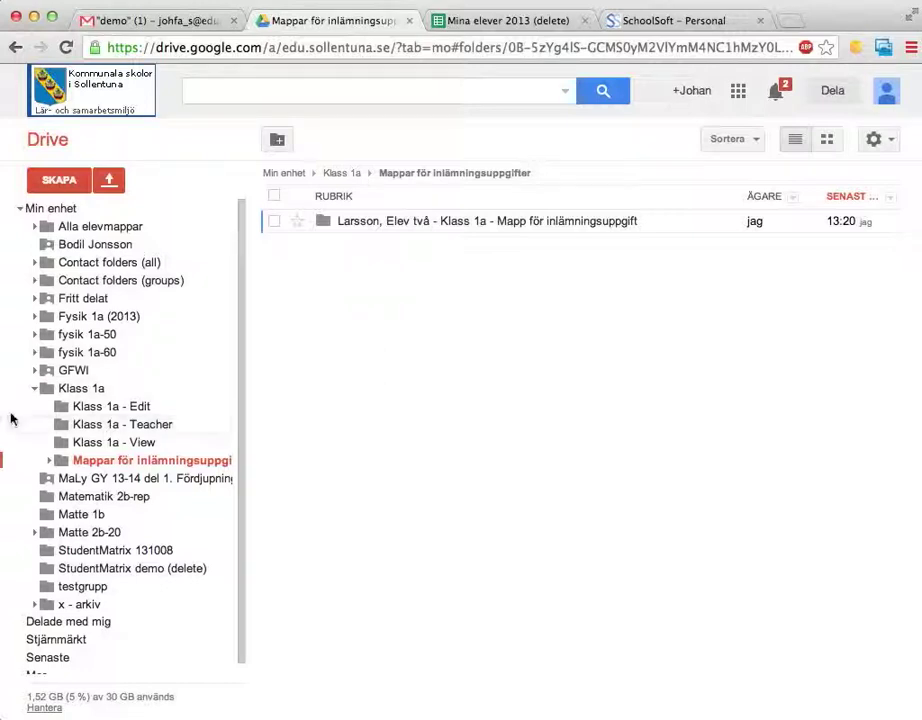
click(220, 390)
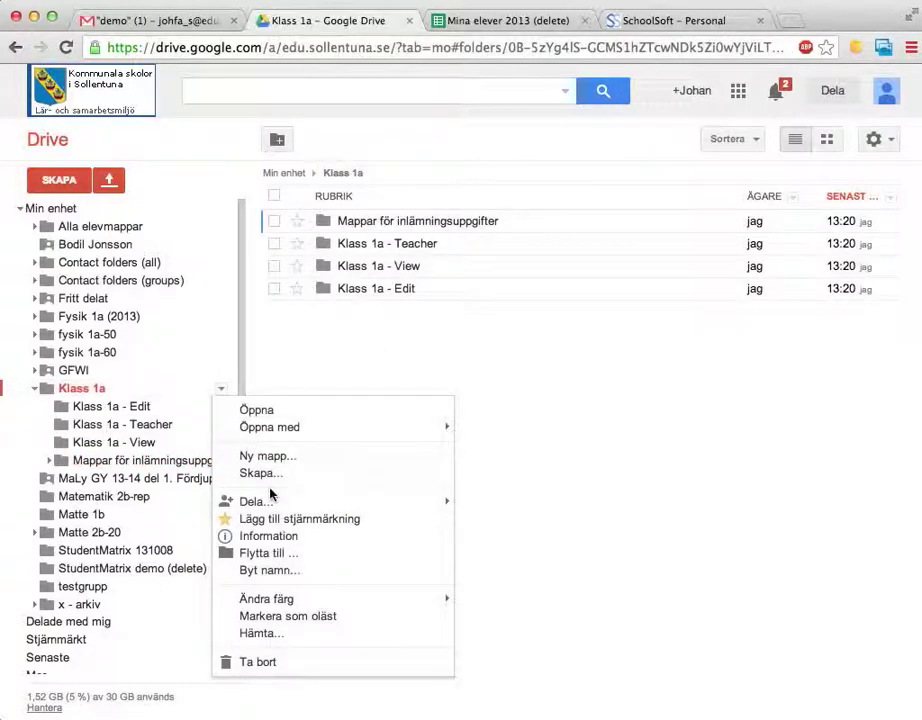
click(368, 355)
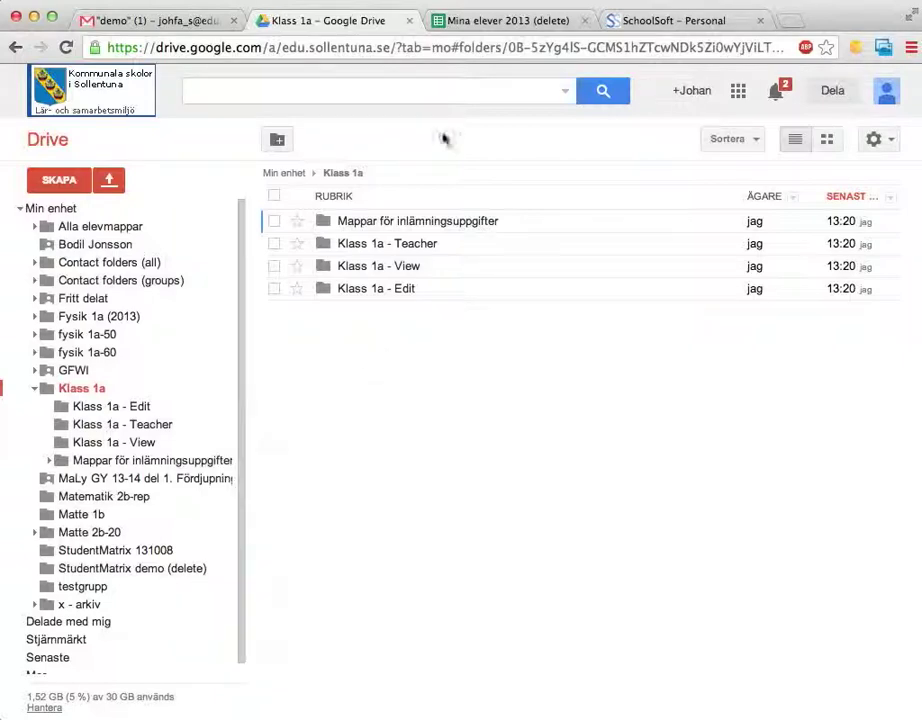
click(512, 16)
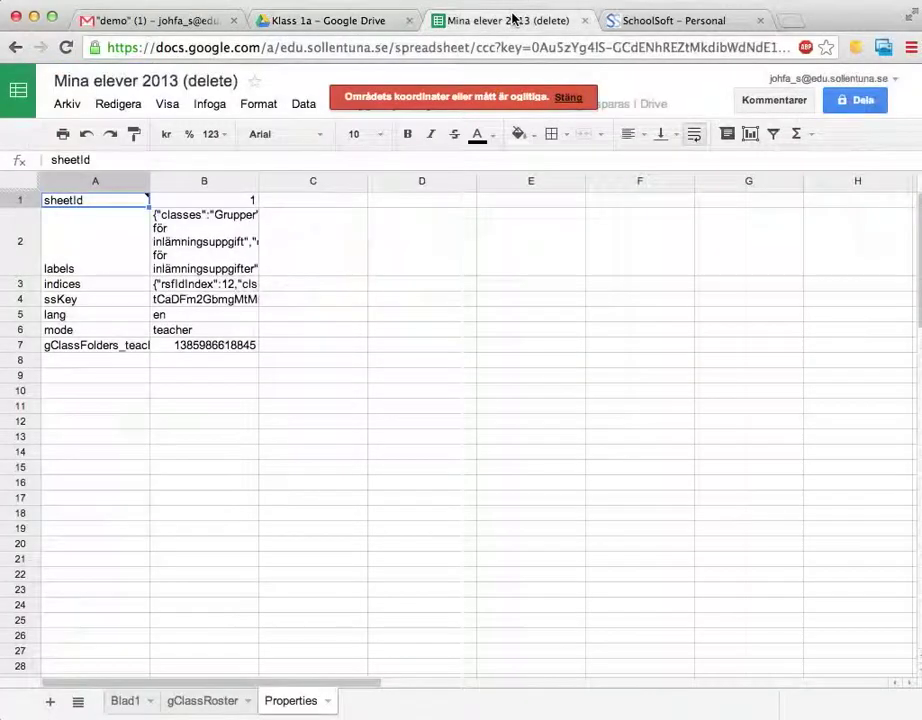
click(355, 20)
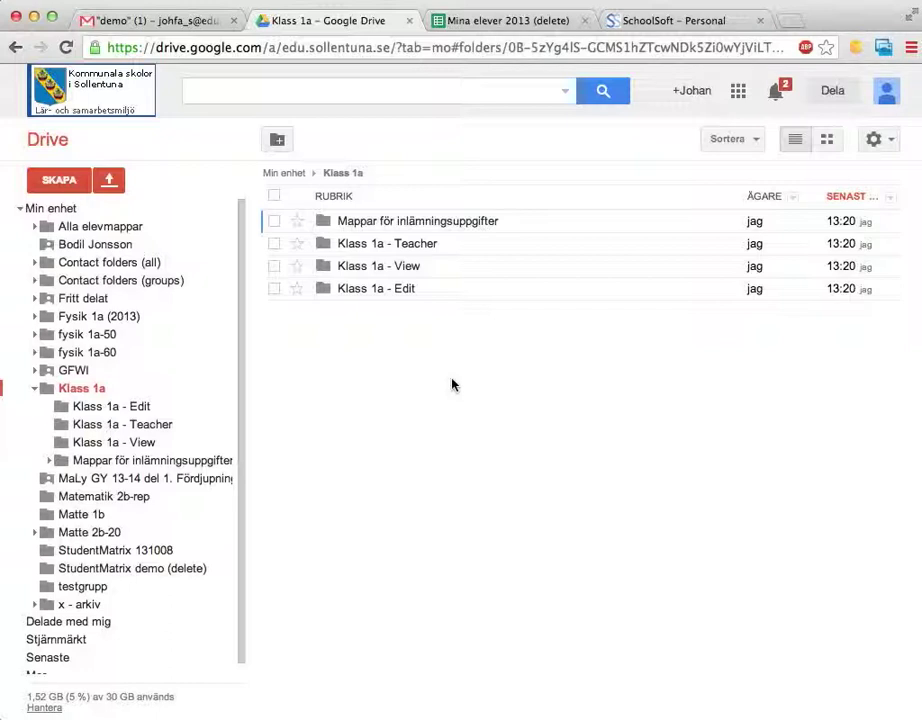
click(462, 224)
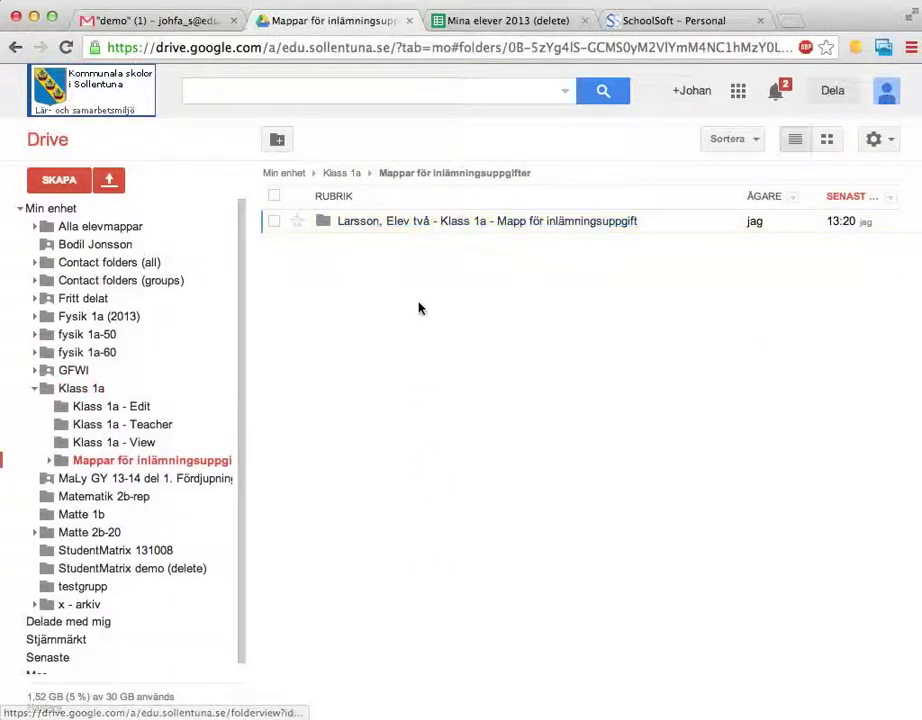